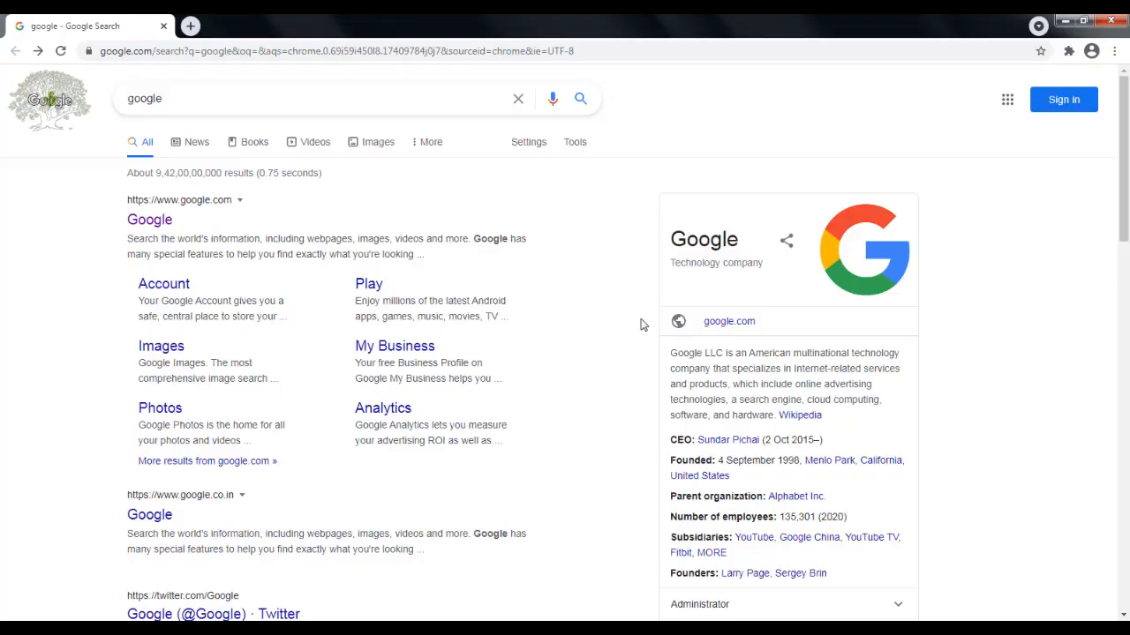
Step: Search the web for "asap utility"
{"action": "key", "text": "slash"}
{"action": "key", "text": "ctrl+a"}
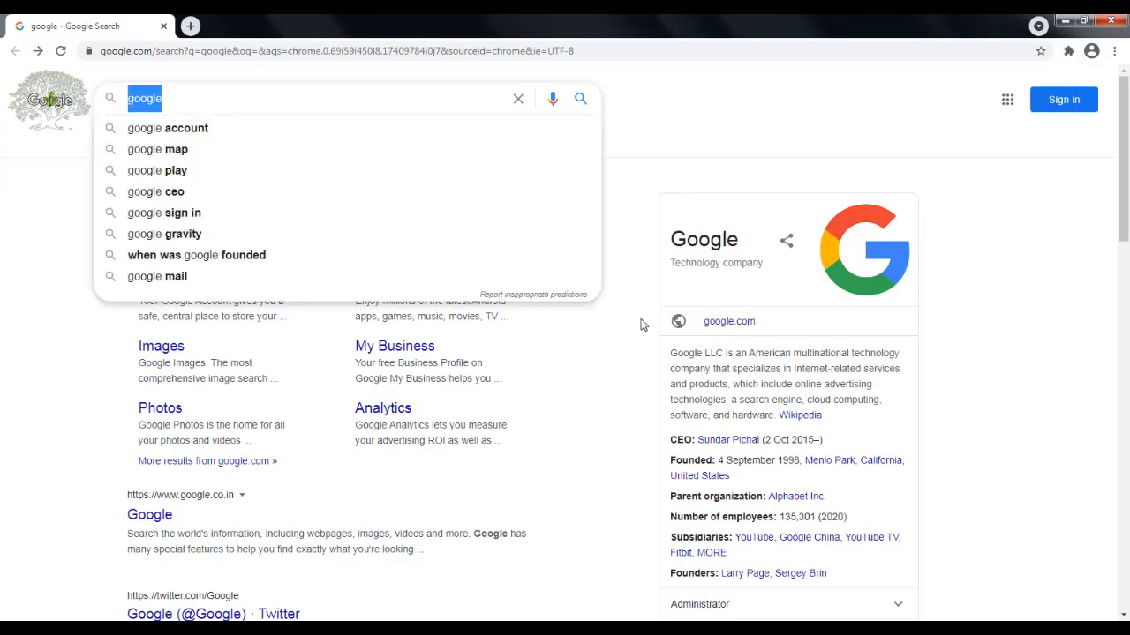
{"action": "type", "text": "asap"}
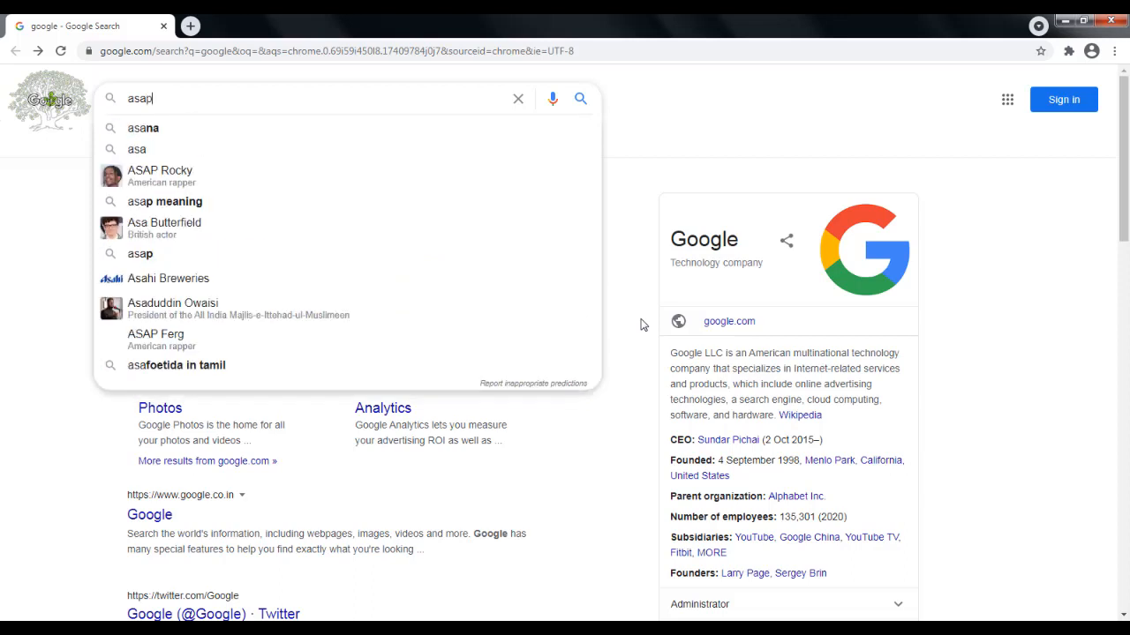
{"action": "type", "text": " ut"}
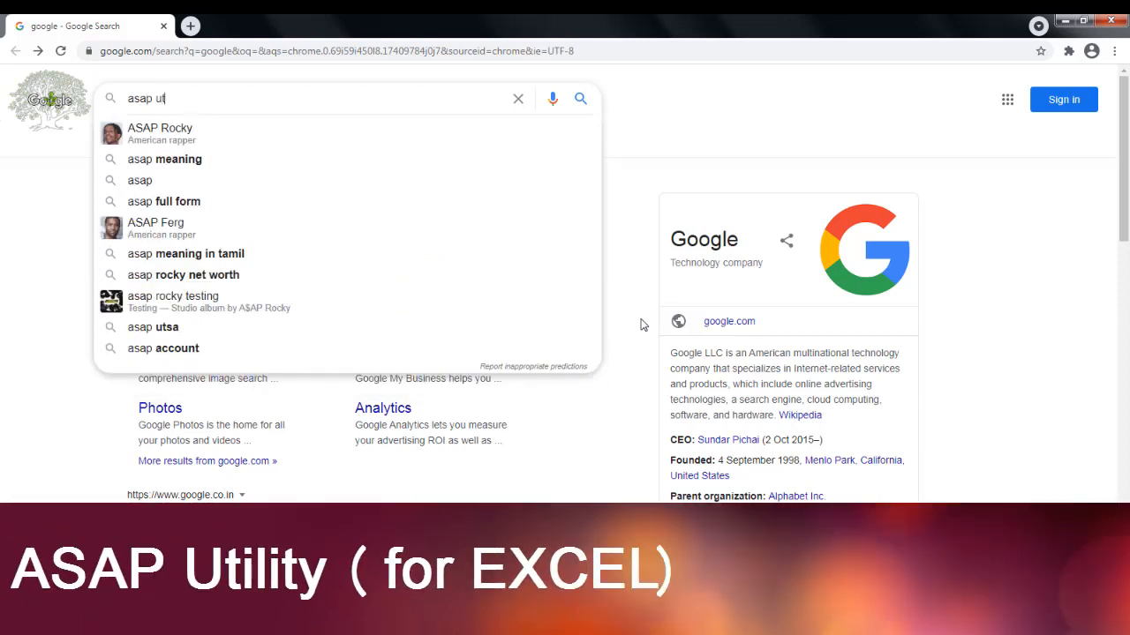
{"action": "type", "text": "ility"}
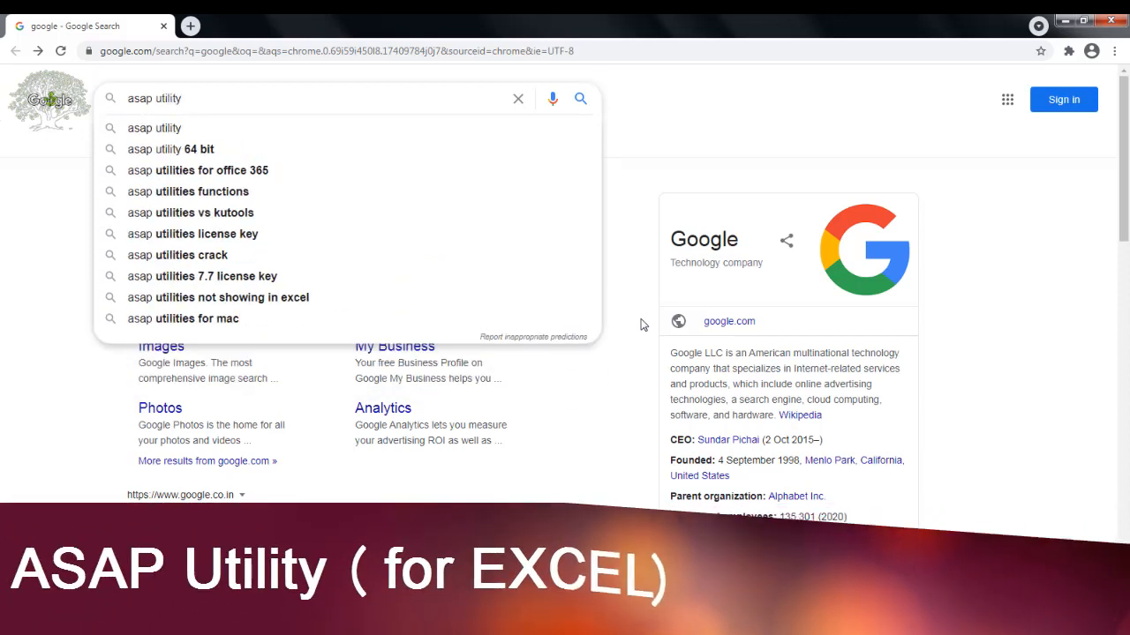
{"action": "key", "text": "Return"}
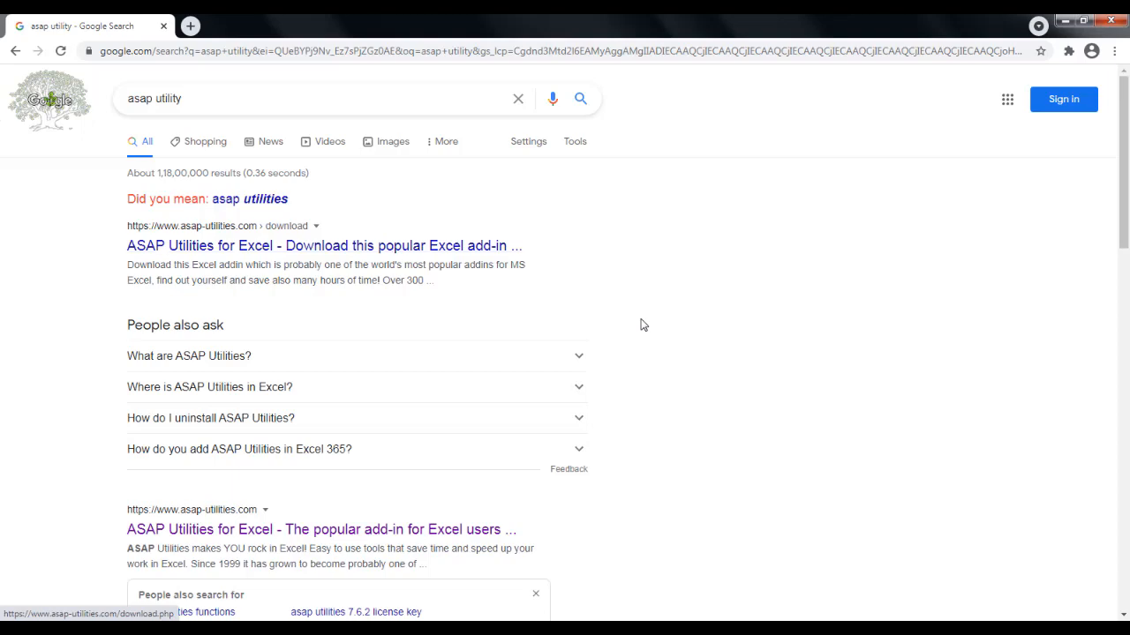
Step: Open the ASAP Utilities for Excel download page and download the Home and Student edition
{"action": "key", "text": "Return"}
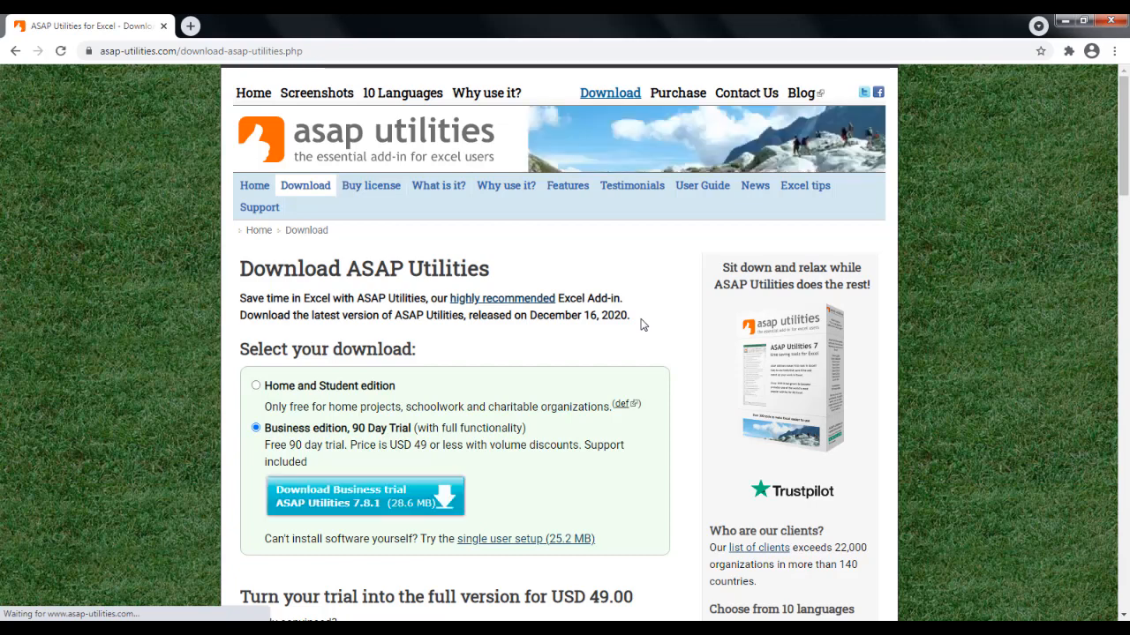
{"action": "scroll", "coordinate": [642, 324], "scroll_direction": "down", "scroll_amount": 1}
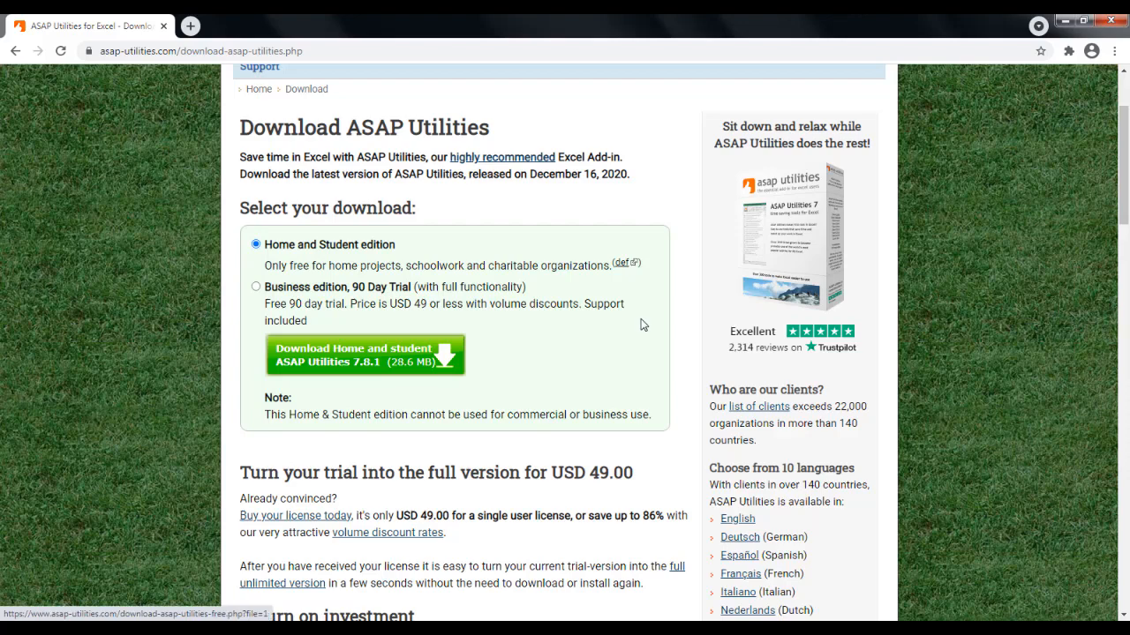
{"action": "left_click", "coordinate": [365, 355]}
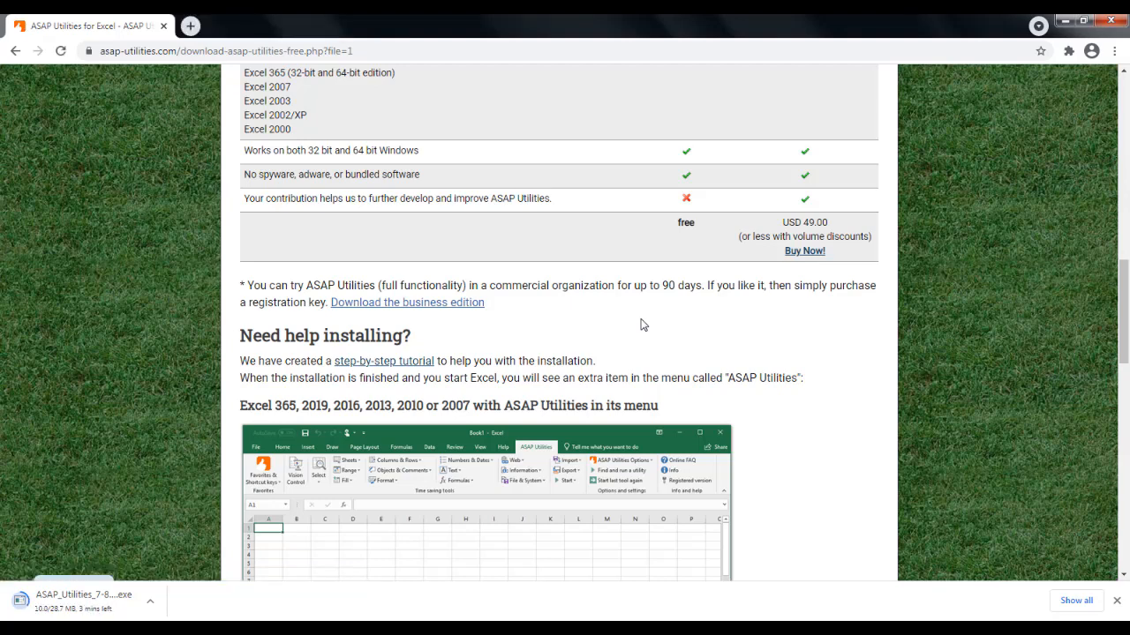
Step: Launch Excel by running the command "excel"
{"action": "key", "text": "super+r"}
{"action": "type", "text": "excel"}
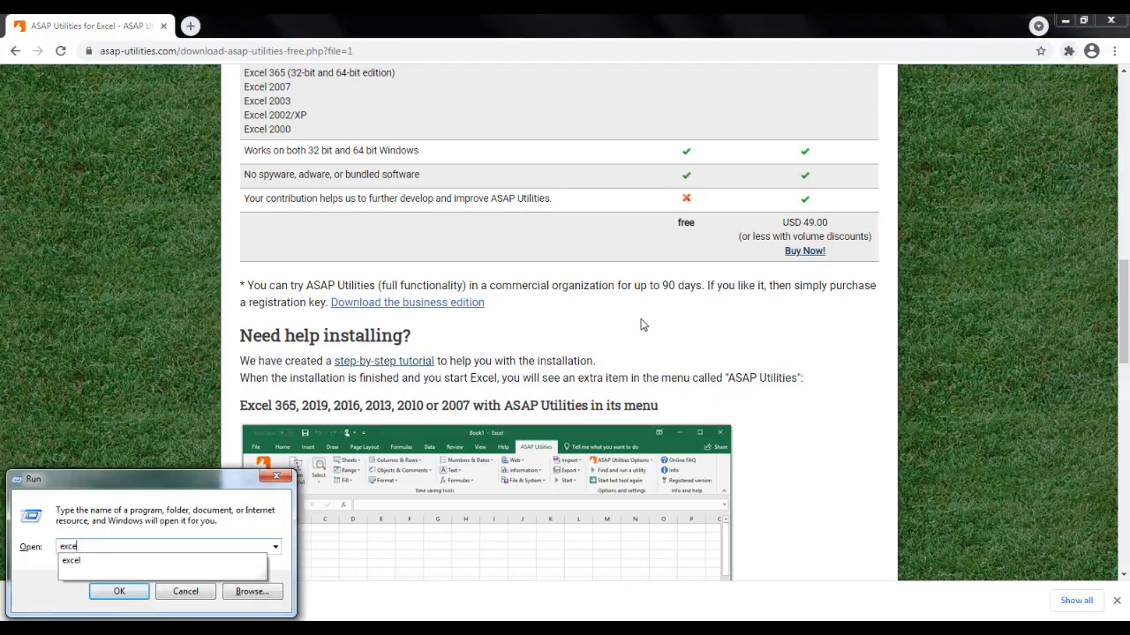
{"action": "key", "text": "Return"}
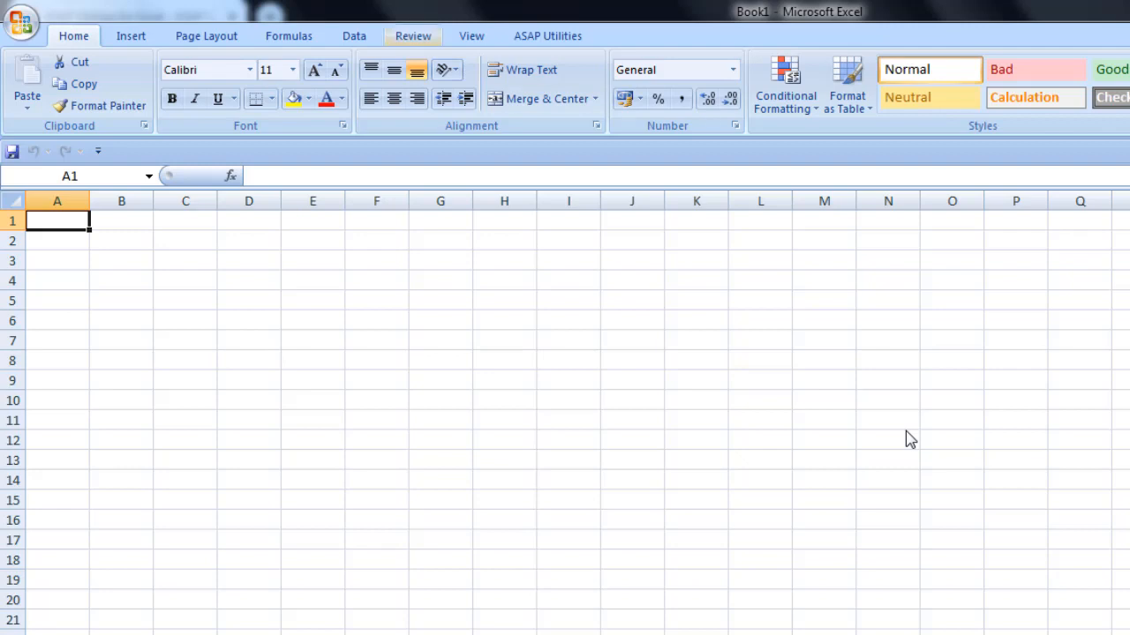
Step: Show the ASAP Utilities tools and examine the Import options, from text files separated by comma or tab to Insert text file (with options)
{"action": "left_click", "coordinate": [547, 36]}
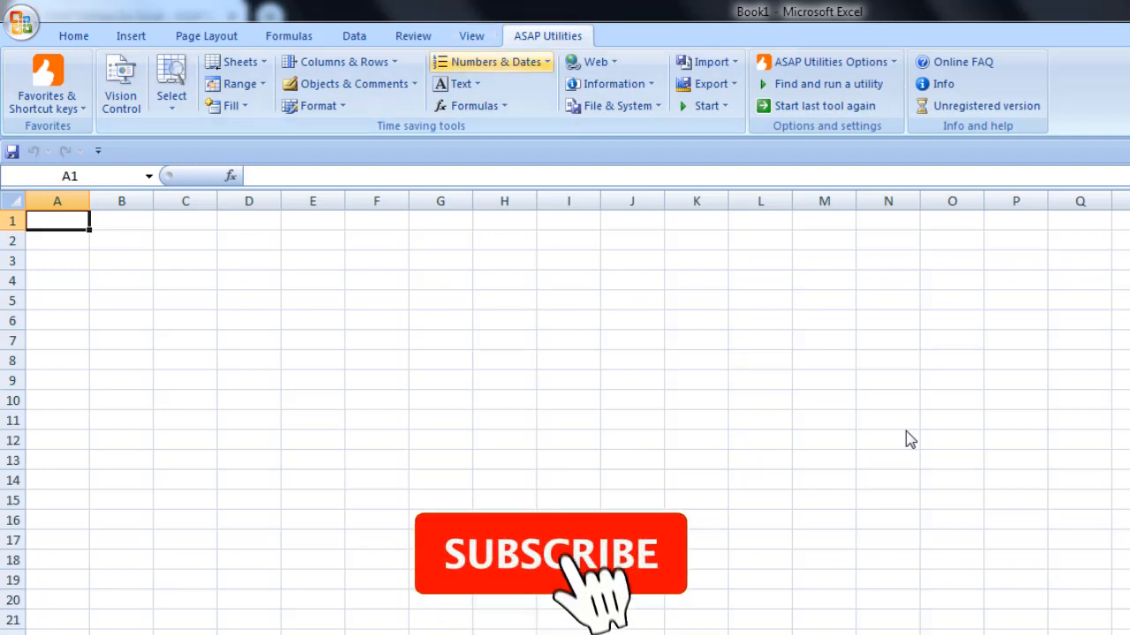
{"action": "left_click", "coordinate": [73, 36]}
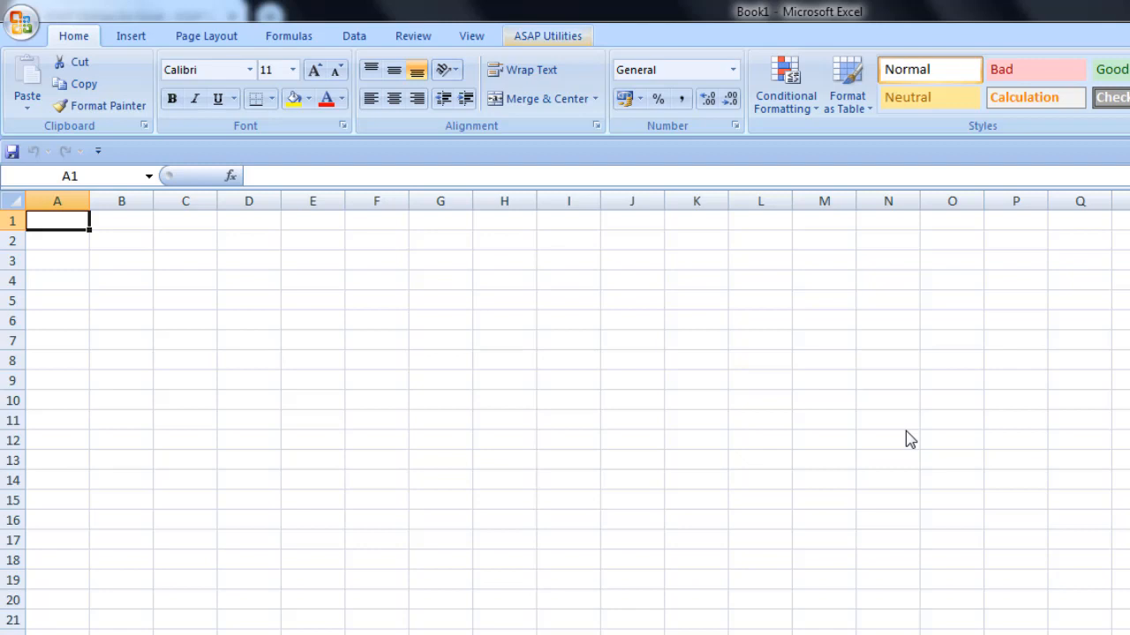
{"action": "left_click", "coordinate": [547, 36]}
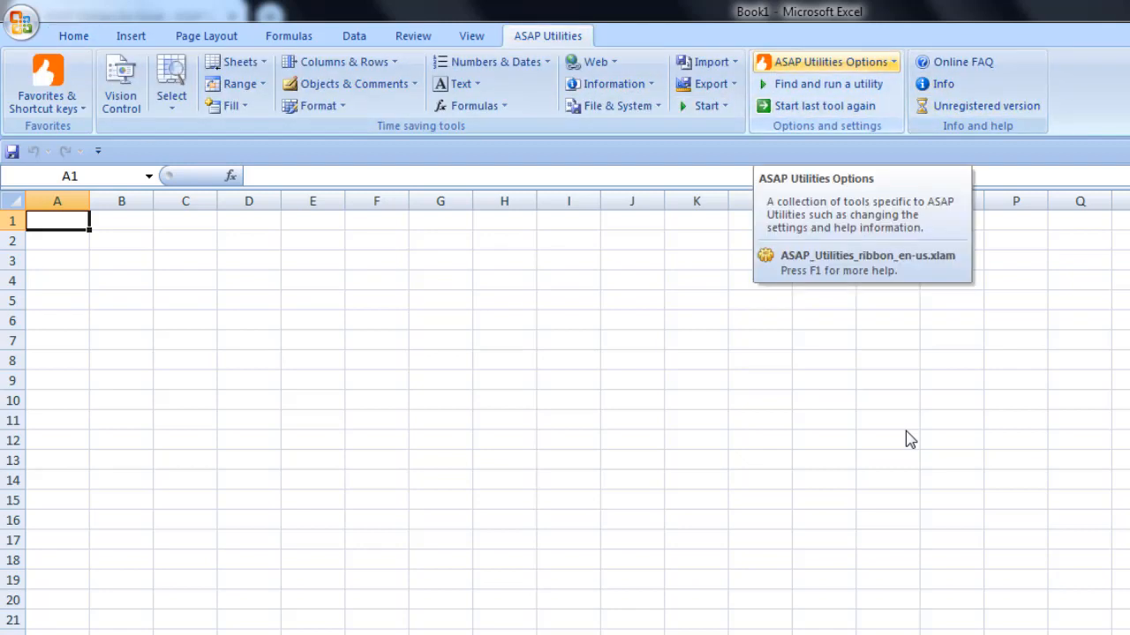
{"action": "left_click", "coordinate": [706, 62]}
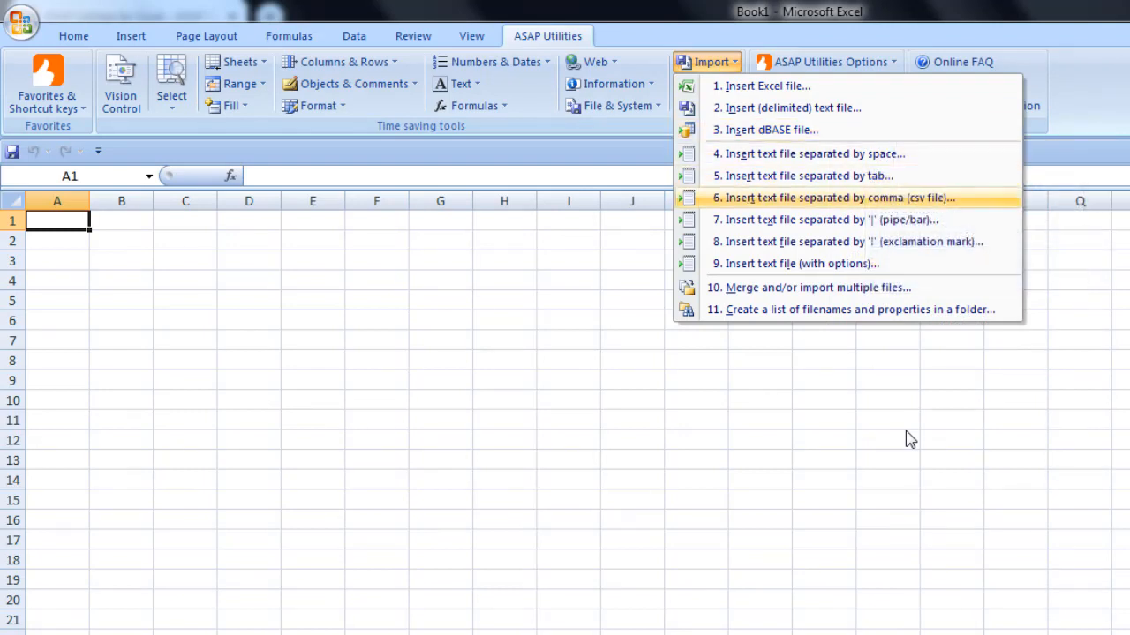
{"action": "key", "text": "Up"}
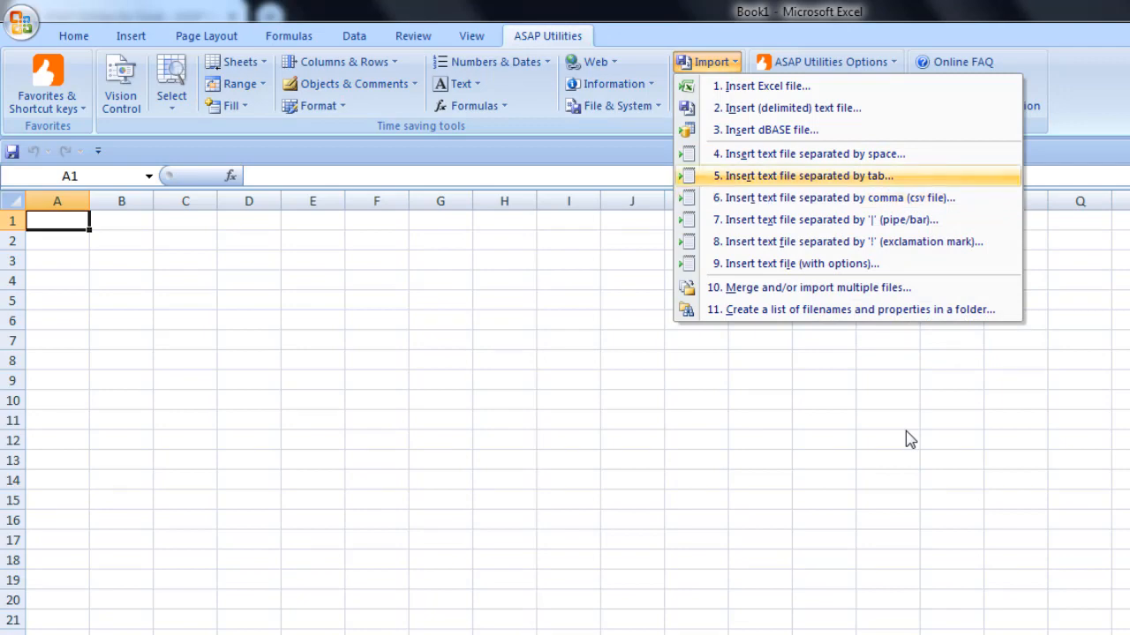
{"action": "key", "text": "Down"}
{"action": "key", "text": "Down"}
{"action": "key", "text": "Down"}
{"action": "key", "text": "Down"}
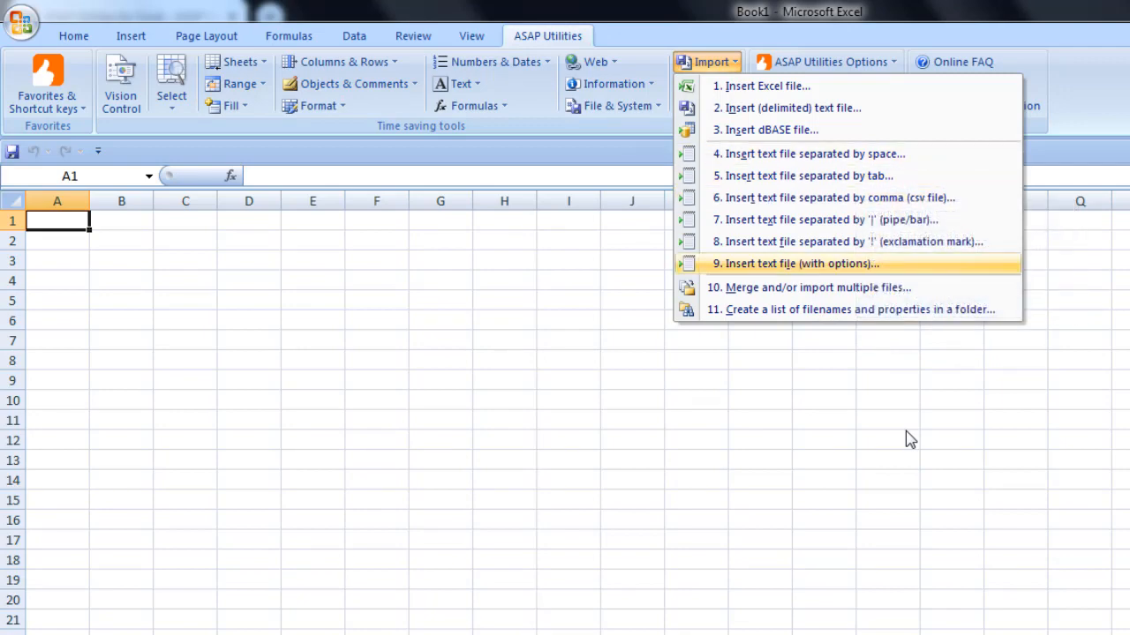
Step: Examine the ASAP Utilities Export options, including HTML table to clipboard, chart or range as image, and worksheets as separate files
{"action": "key", "text": "Escape"}
{"action": "key", "text": "Down"}
{"action": "key", "text": "Return"}
{"action": "key", "text": "Down"}
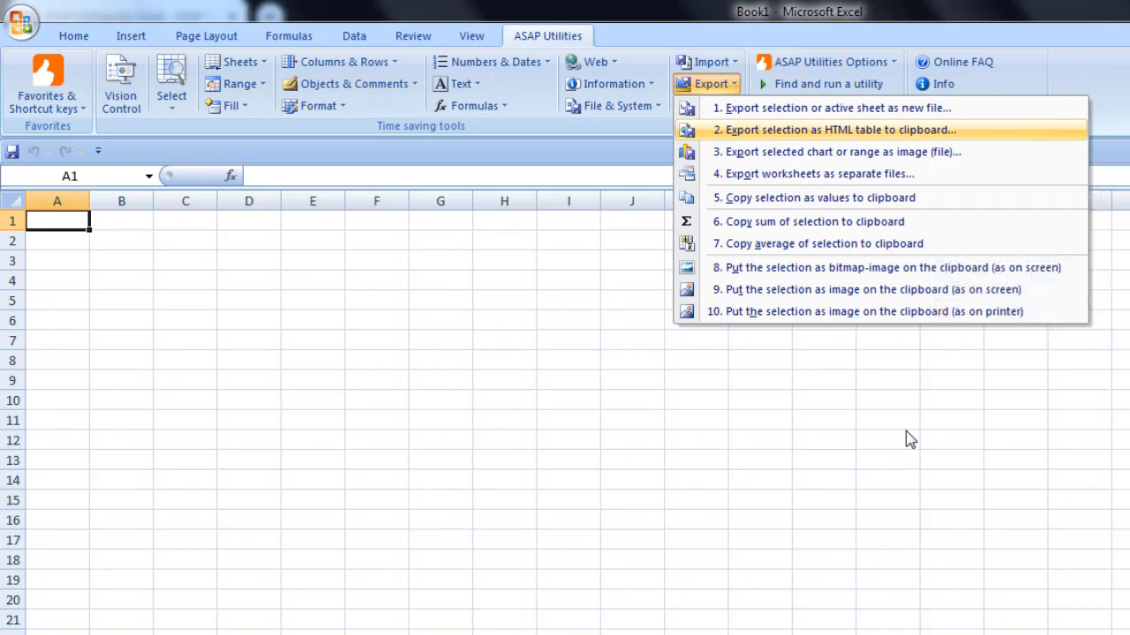
{"action": "key", "text": "Down"}
{"action": "key", "text": "Down"}
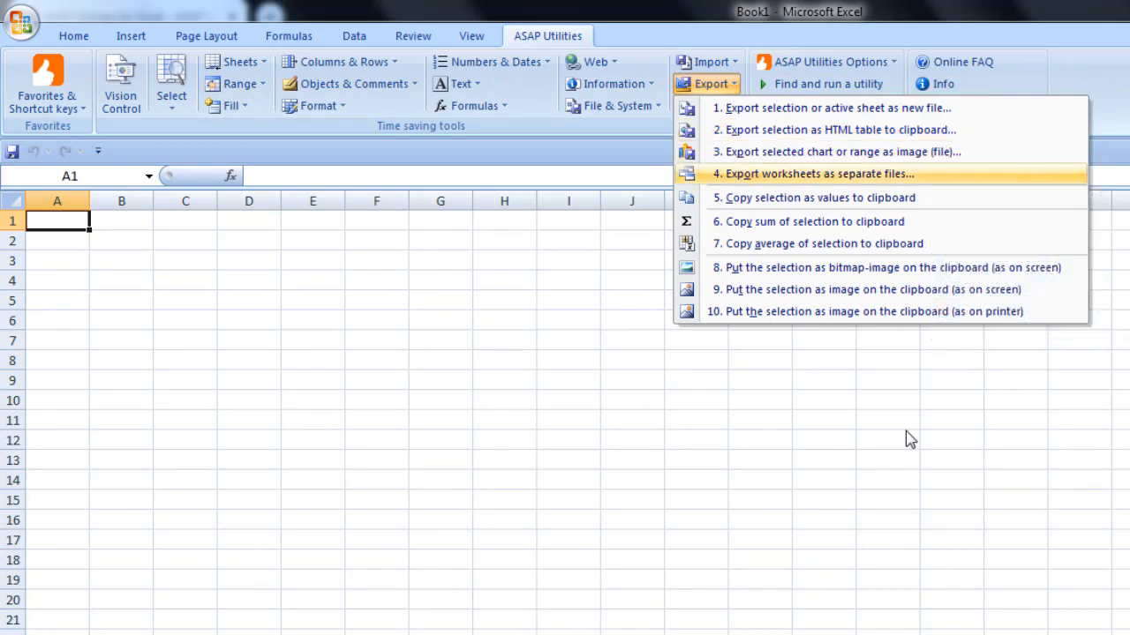
{"action": "key", "text": "Up"}
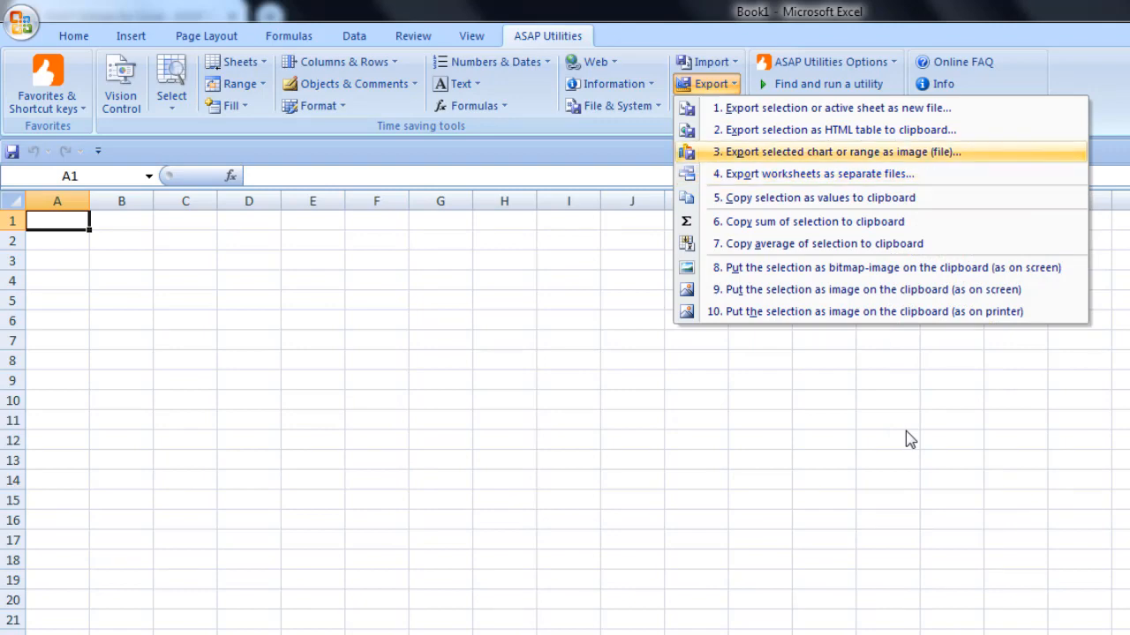
Step: Review the ASAP Utilities Web tools, including those for decoding URL and HTML text, activating hyperlinks and changing hyperlinks to formulas
{"action": "key", "text": "Left"}
{"action": "key", "text": "Return"}
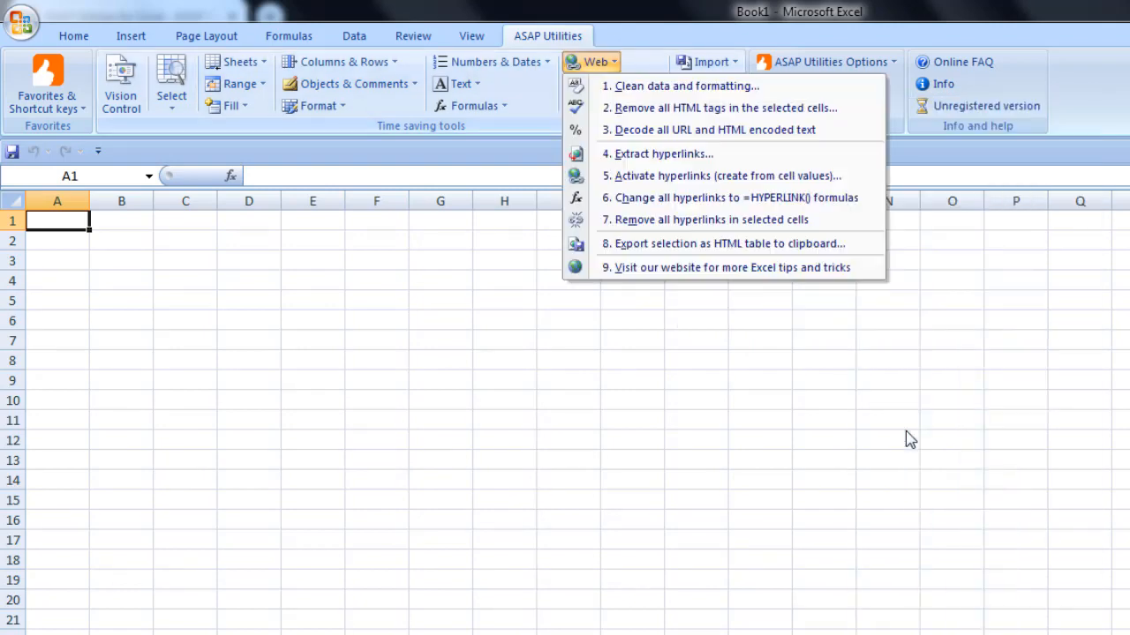
{"action": "key", "text": "Down"}
{"action": "key", "text": "Down"}
{"action": "key", "text": "Down"}
{"action": "key", "text": "Down"}
{"action": "key", "text": "Down"}
{"action": "key", "text": "Down"}
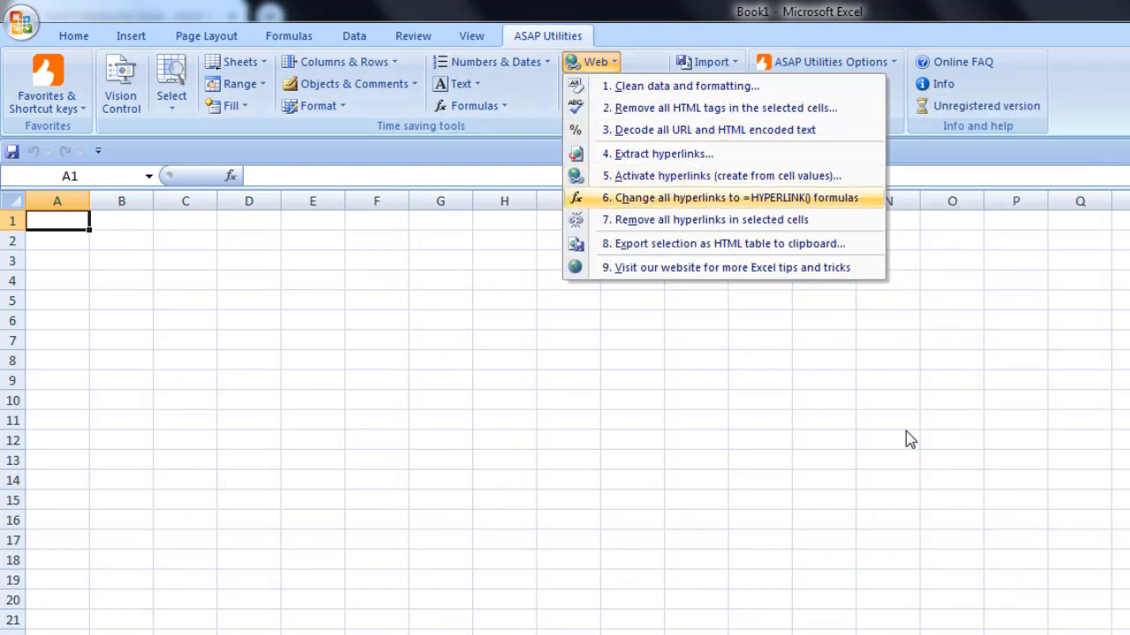
{"action": "key", "text": "Up"}
{"action": "key", "text": "Up"}
{"action": "key", "text": "Up"}
{"action": "key", "text": "Up"}
{"action": "key", "text": "Down"}
{"action": "key", "text": "Down"}
{"action": "key", "text": "Down"}
{"action": "key", "text": "Down"}
{"action": "key", "text": "Down"}
{"action": "key", "text": "Down"}
{"action": "key", "text": "Up"}
{"action": "key", "text": "Up"}
{"action": "key", "text": "Up"}
{"action": "key", "text": "Up"}
{"action": "key", "text": "Down"}
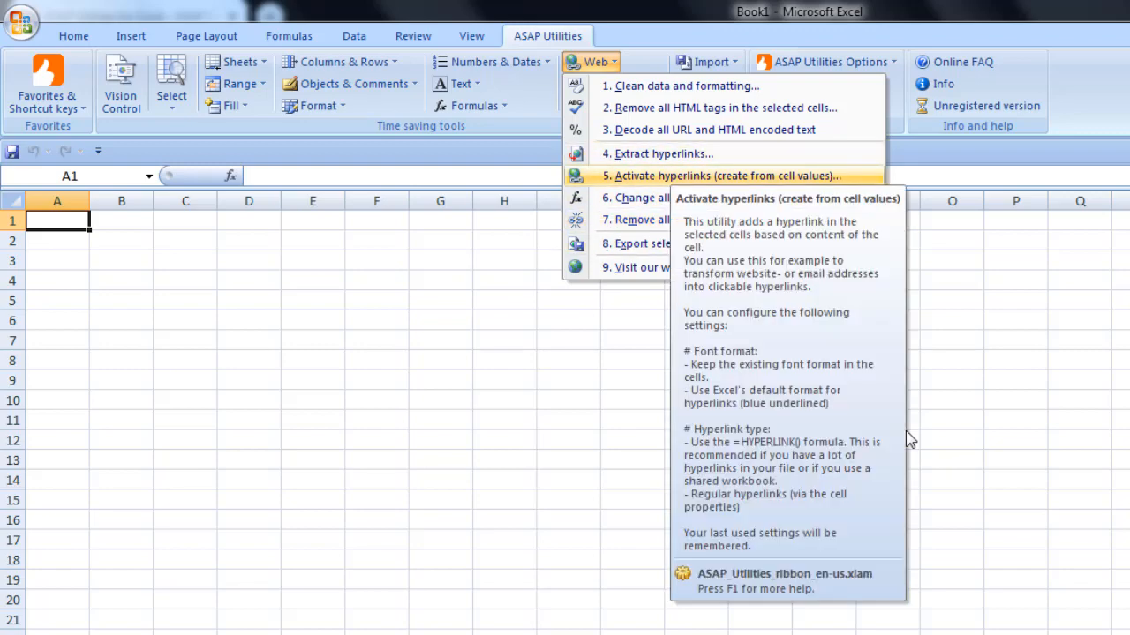
{"action": "key", "text": "Up"}
{"action": "key", "text": "Up"}
{"action": "key", "text": "Up"}
{"action": "key", "text": "Down"}
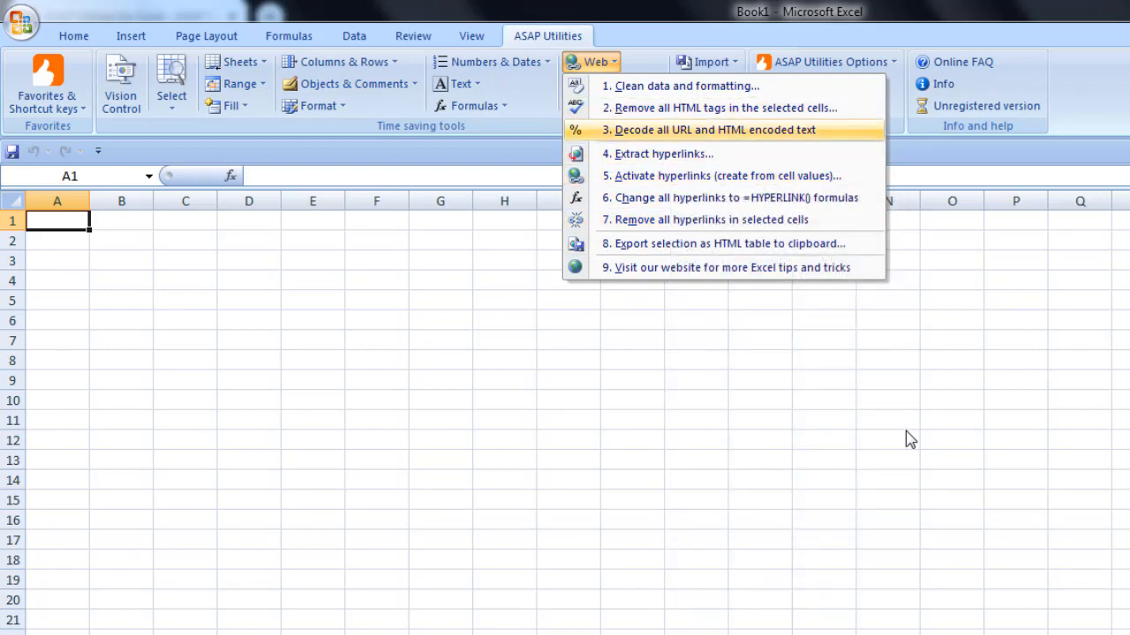
{"action": "key", "text": "Down"}
{"action": "key", "text": "Down"}
{"action": "key", "text": "Down"}
{"action": "key", "text": "Down"}
{"action": "key", "text": "Down"}
{"action": "key", "text": "Up"}
{"action": "key", "text": "Up"}
{"action": "key", "text": "Up"}
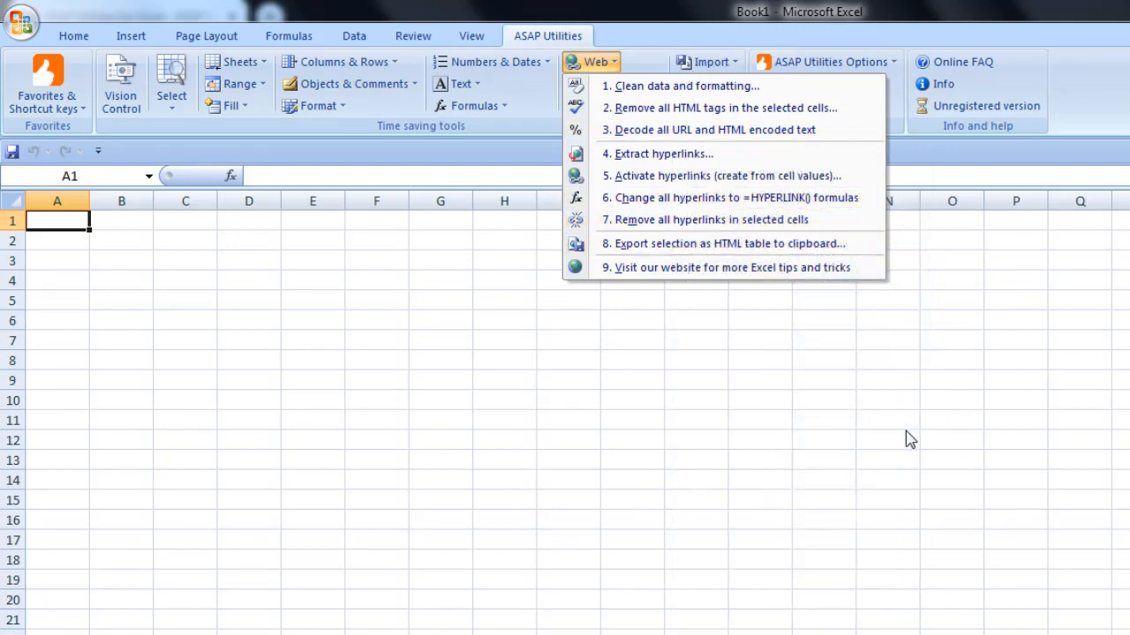
{"action": "key", "text": "Escape"}
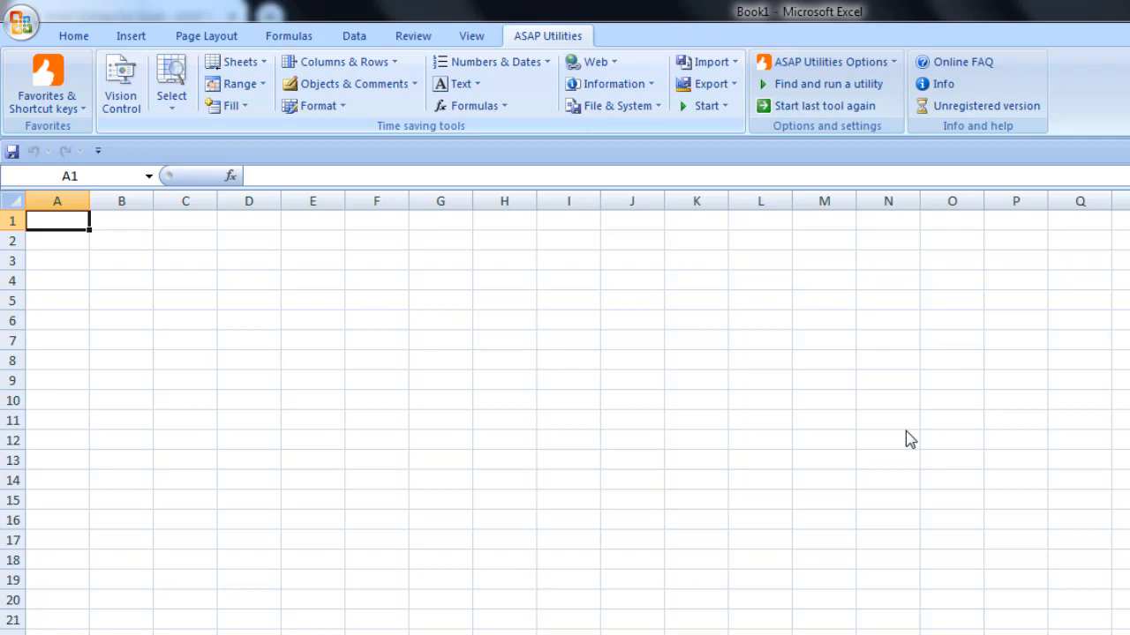
Step: Review the Numbers & Dates tools, reading the descriptions of Convert percentages to numbers and Change formulas to their calculated values
{"action": "key", "text": "Left"}
{"action": "key", "text": "Down"}
{"action": "key", "text": "Down"}
{"action": "key", "text": "Down"}
{"action": "key", "text": "Down"}
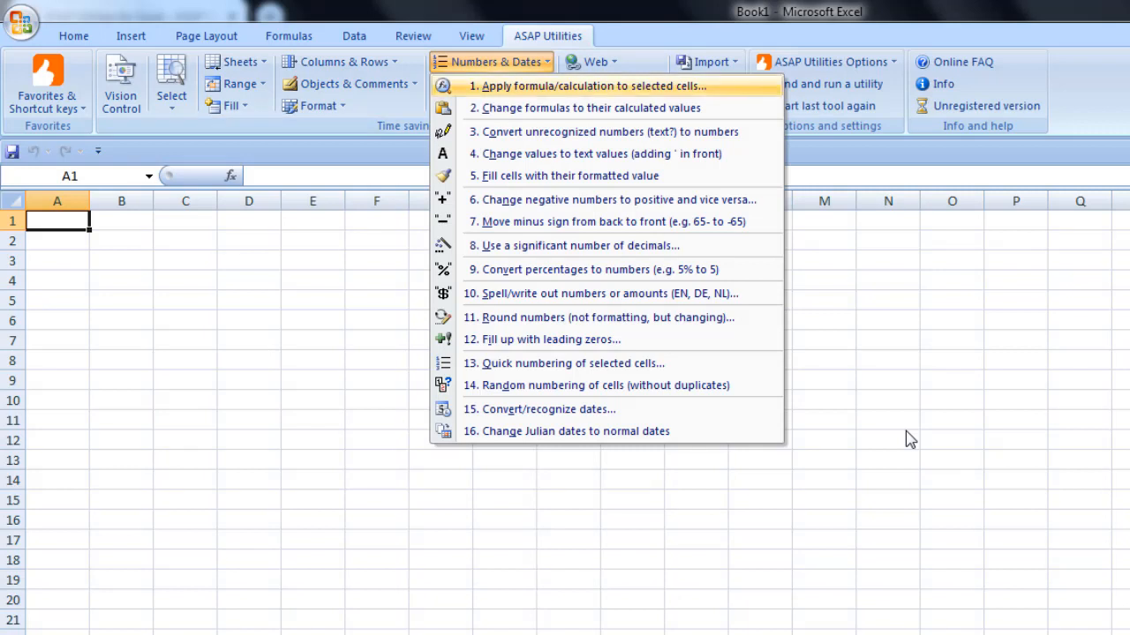
{"action": "key", "text": "Down"}
{"action": "key", "text": "Down"}
{"action": "key", "text": "Down"}
{"action": "key", "text": "Down"}
{"action": "key", "text": "Down"}
{"action": "key", "text": "Down"}
{"action": "key", "text": "Down"}
{"action": "key", "text": "Down"}
{"action": "key", "text": "Down"}
{"action": "key", "text": "Down"}
{"action": "key", "text": "Down"}
{"action": "key", "text": "Down"}
{"action": "key", "text": "Down"}
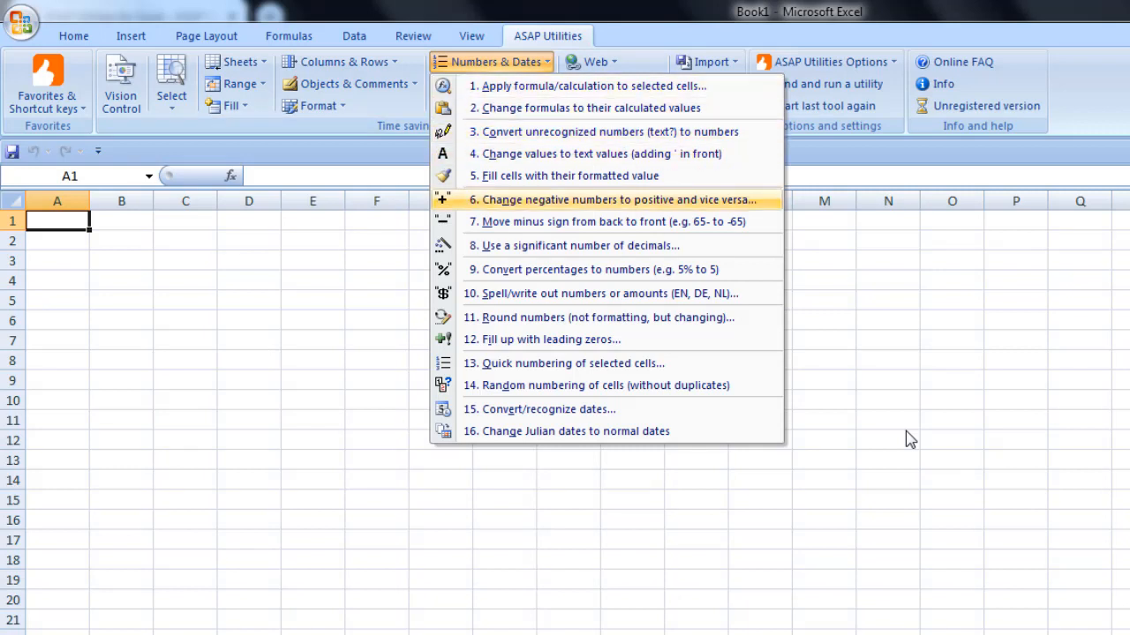
{"action": "key", "text": "Up"}
{"action": "key", "text": "Up"}
{"action": "key", "text": "Up"}
{"action": "key", "text": "Up"}
{"action": "key", "text": "Up"}
{"action": "key", "text": "Up"}
{"action": "key", "text": "Up"}
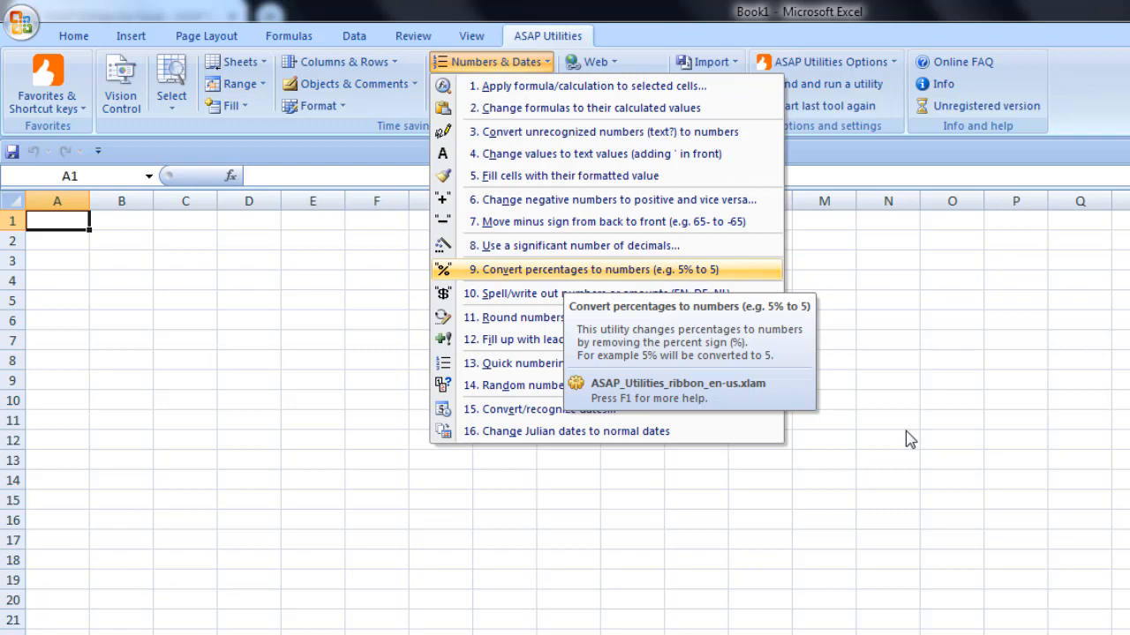
{"action": "key", "text": "Up"}
{"action": "key", "text": "Up"}
{"action": "key", "text": "Up"}
{"action": "key", "text": "Up"}
{"action": "key", "text": "Up"}
{"action": "key", "text": "Up"}
{"action": "key", "text": "Up"}
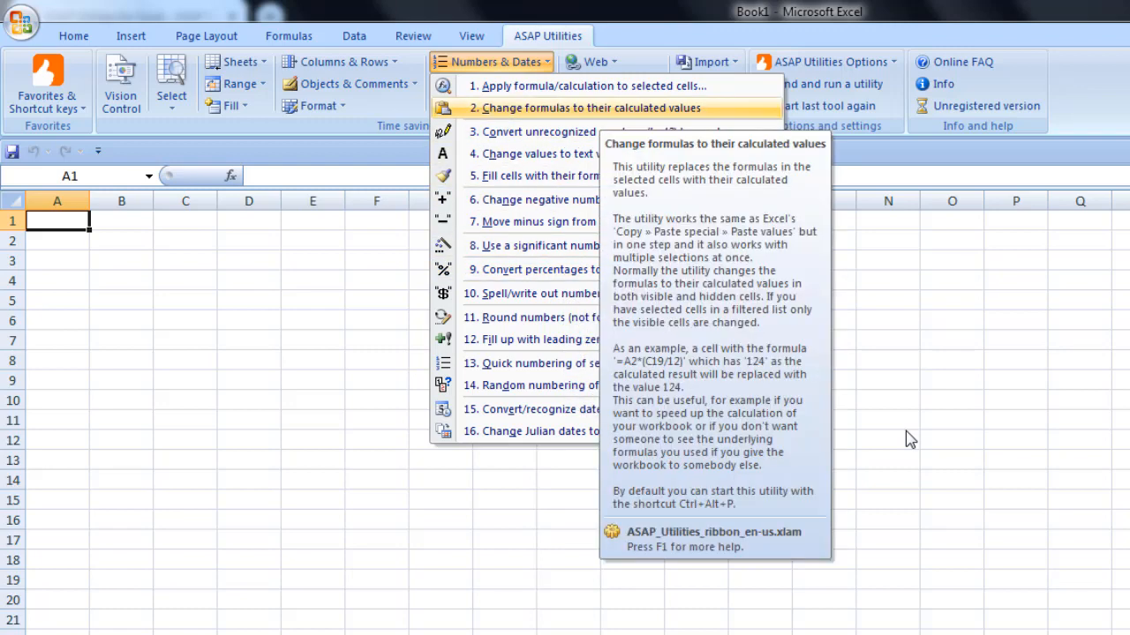
Step: Look through the ASAP Utilities Text tools for changing case, deleting spaces and cleaning data
{"action": "key", "text": "Left"}
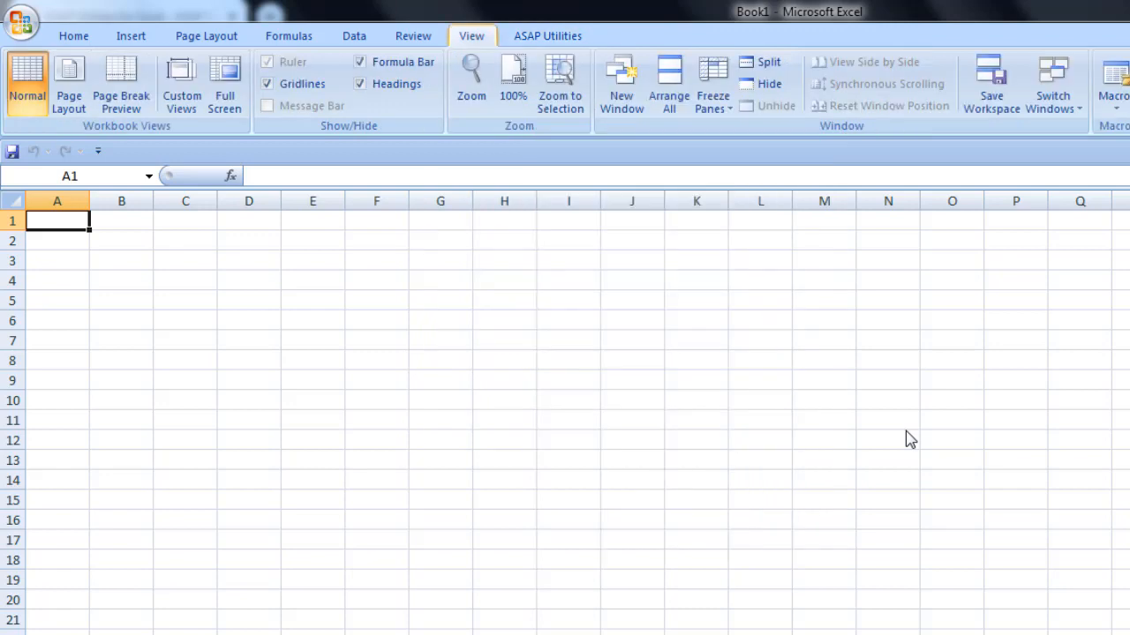
{"action": "key", "text": "Right"}
{"action": "key", "text": "Down"}
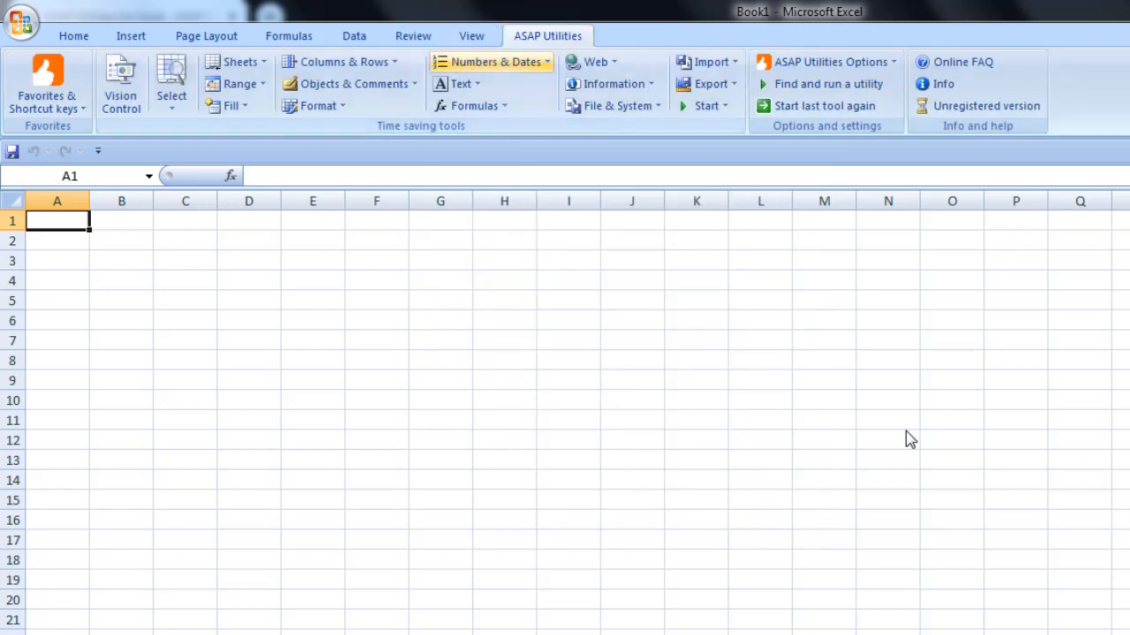
{"action": "key", "text": "Down"}
{"action": "key", "text": "Return"}
{"action": "key", "text": "Escape"}
{"action": "key", "text": "Return"}
{"action": "key", "text": "Escape"}
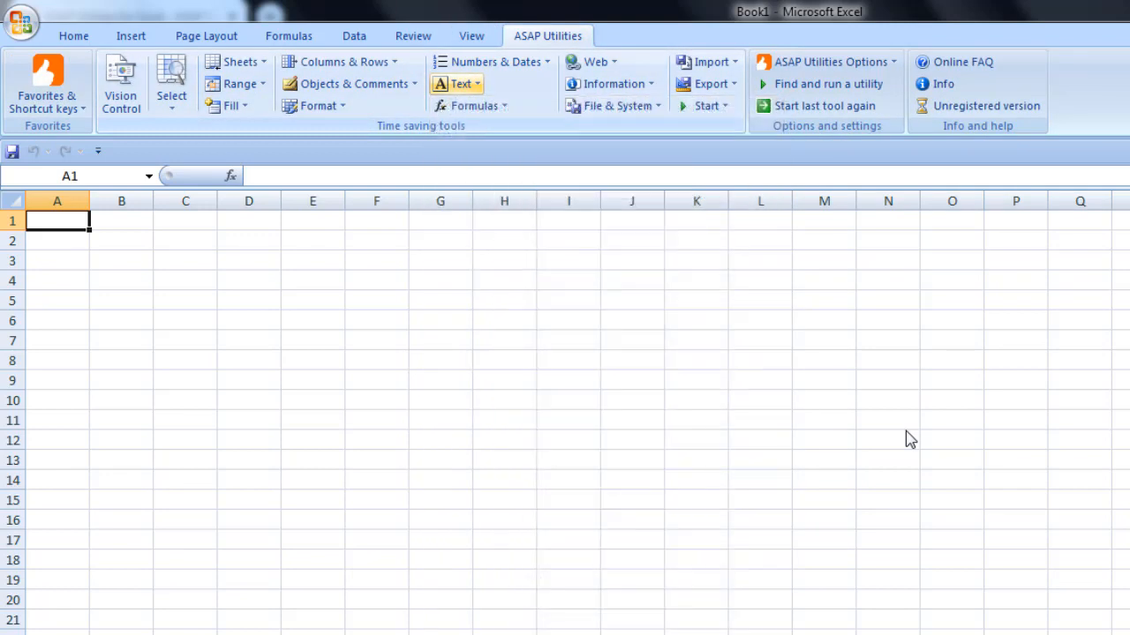
{"action": "key", "text": "Return"}
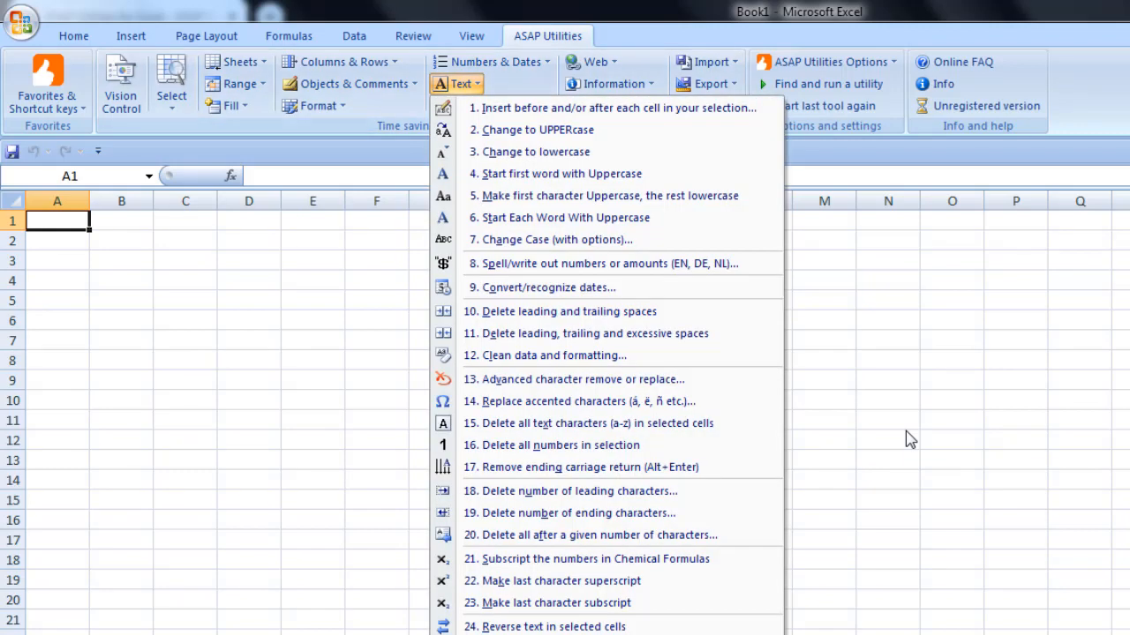
{"action": "key", "text": "Down"}
{"action": "key", "text": "Down"}
{"action": "key", "text": "Down"}
{"action": "key", "text": "Down"}
{"action": "key", "text": "Down"}
{"action": "key", "text": "Down"}
{"action": "key", "text": "Down"}
{"action": "key", "text": "Down"}
{"action": "key", "text": "Down"}
{"action": "key", "text": "Down"}
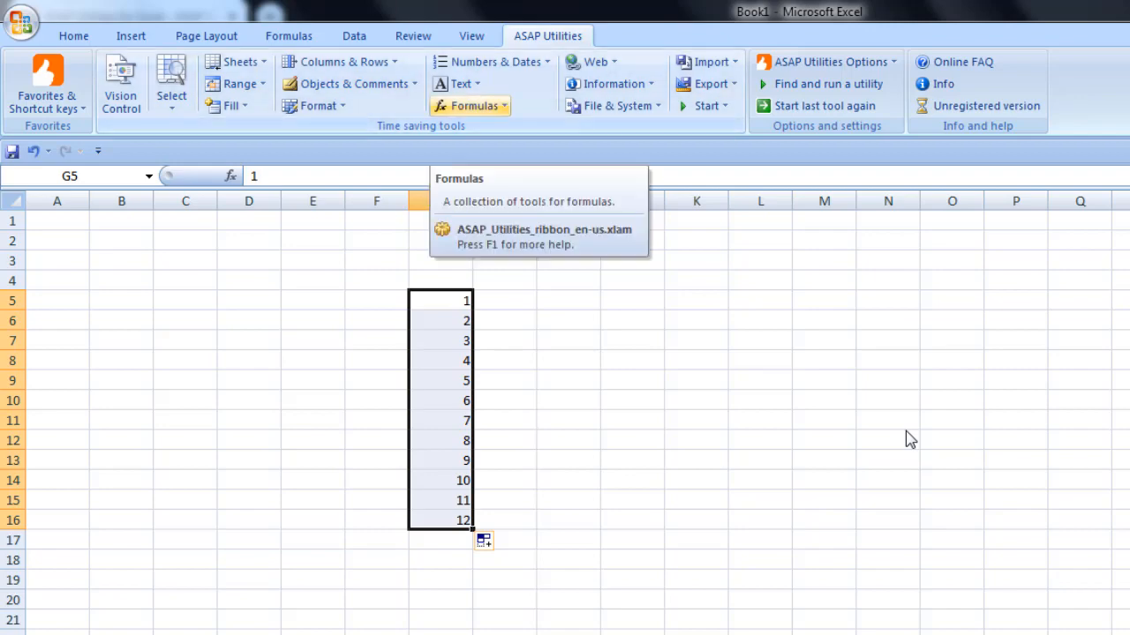
Step: Apply the calculation *12 to the selected cells G5:G16 with the ASAP Utilities Apply formula/calculation tool
{"action": "key", "text": "Return"}
{"action": "key", "text": "Escape"}
{"action": "key", "text": "Return"}
{"action": "key", "text": "Down"}
{"action": "key", "text": "Down"}
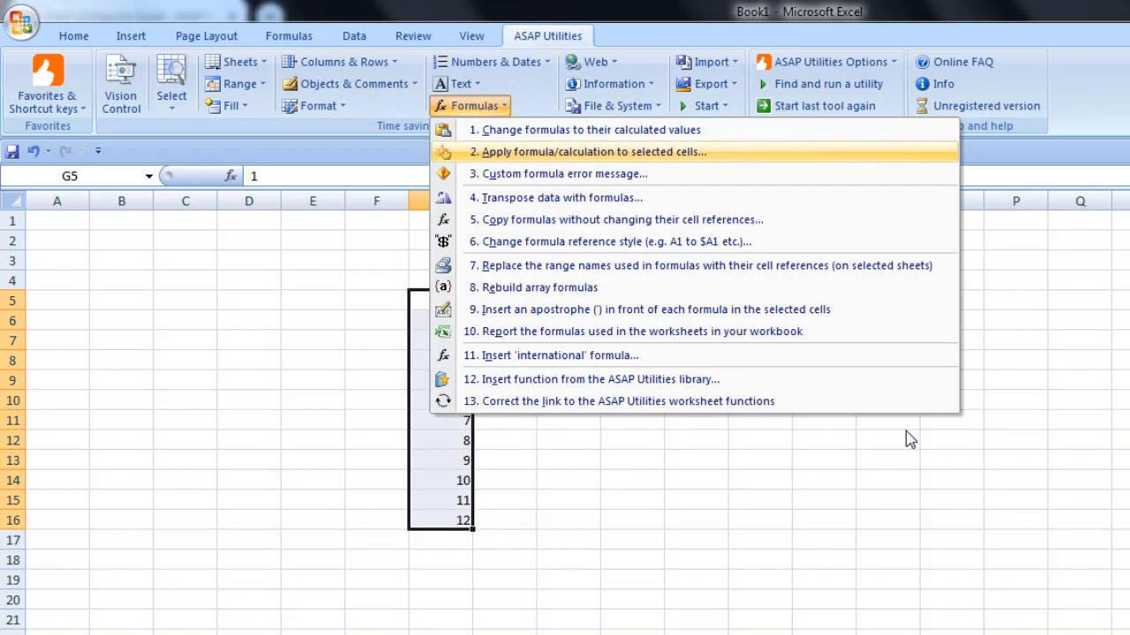
{"action": "key", "text": "Down"}
{"action": "key", "text": "Down"}
{"action": "key", "text": "Up"}
{"action": "key", "text": "Up"}
{"action": "key", "text": "Return"}
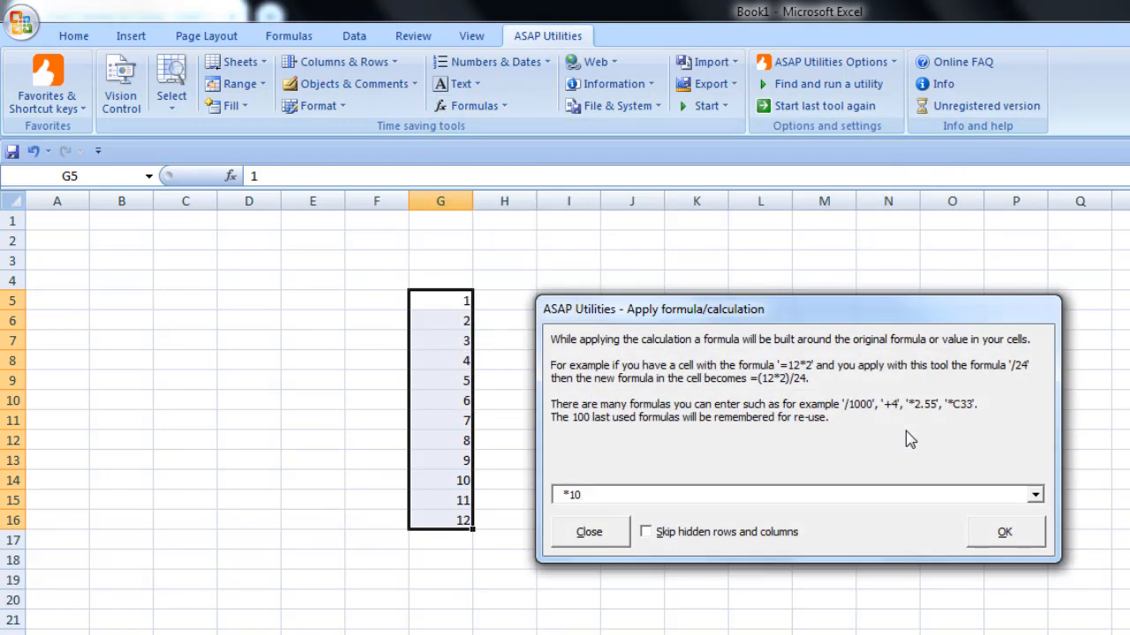
{"action": "key", "text": "shift+Left"}
{"action": "key", "text": "shift+Left"}
{"action": "type", "text": "12"}
{"action": "key", "text": "Return"}
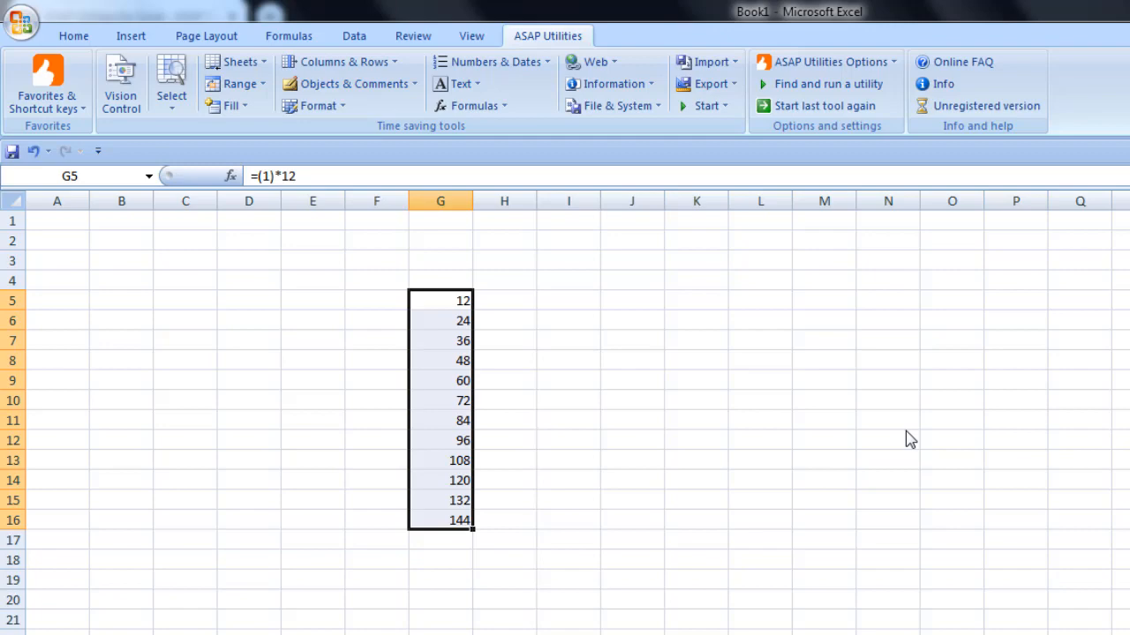
Step: Insert the letter A before each value in the selected cells G5:G16, keeping the current Windows color scheme if asked
{"action": "key", "text": "alt+x"}
{"action": "key", "text": "u"}
{"action": "key", "text": "Escape"}
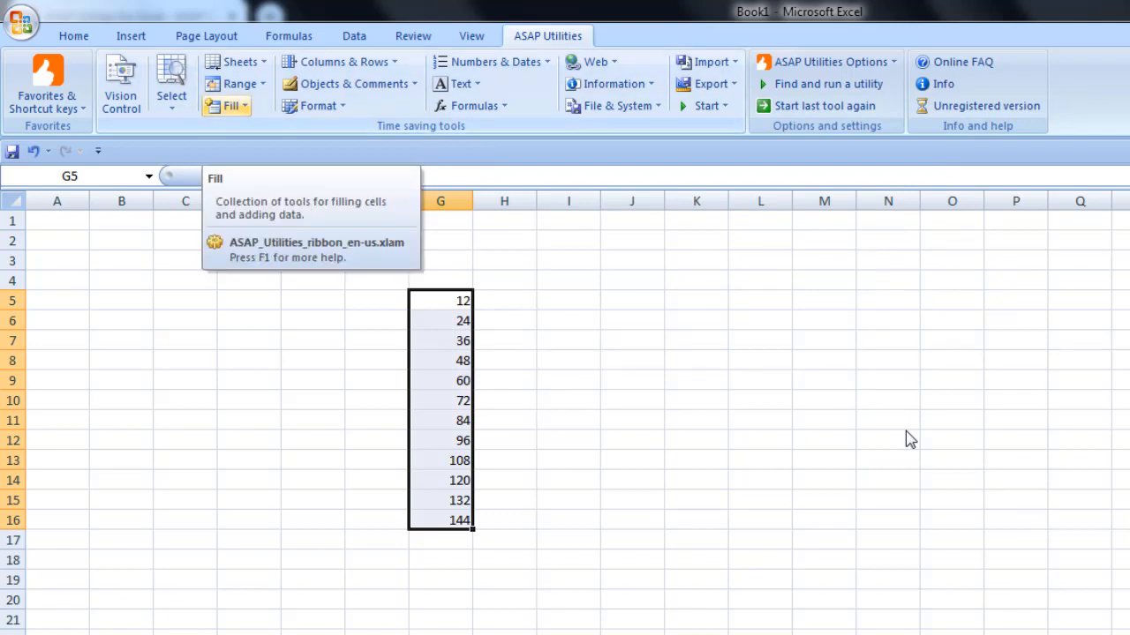
{"action": "key", "text": "Return"}
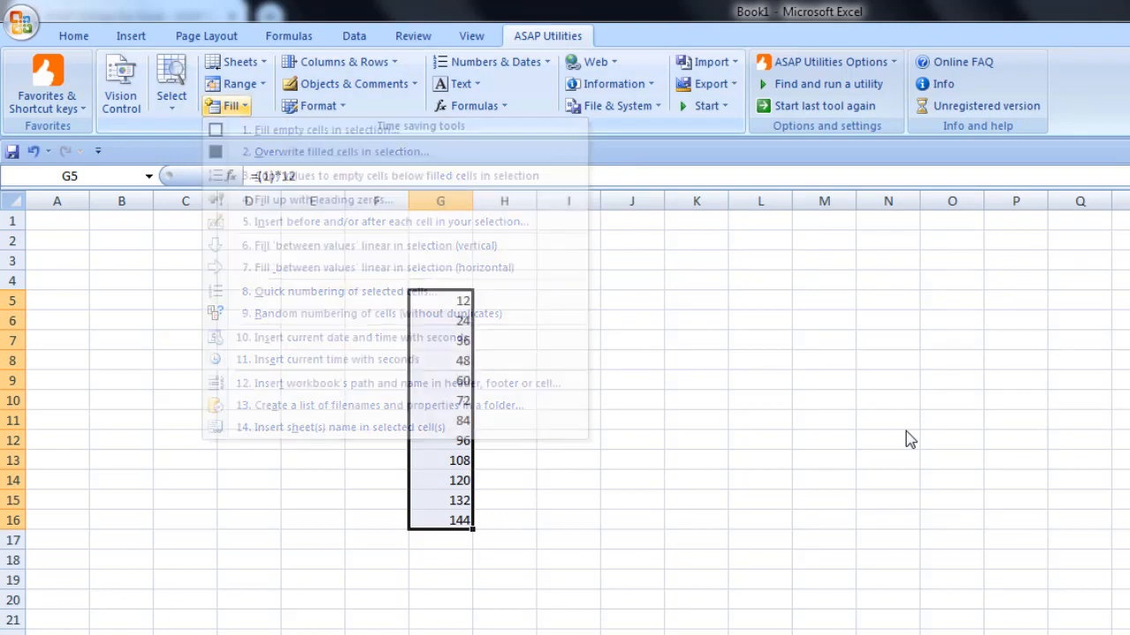
{"action": "key", "text": "Escape"}
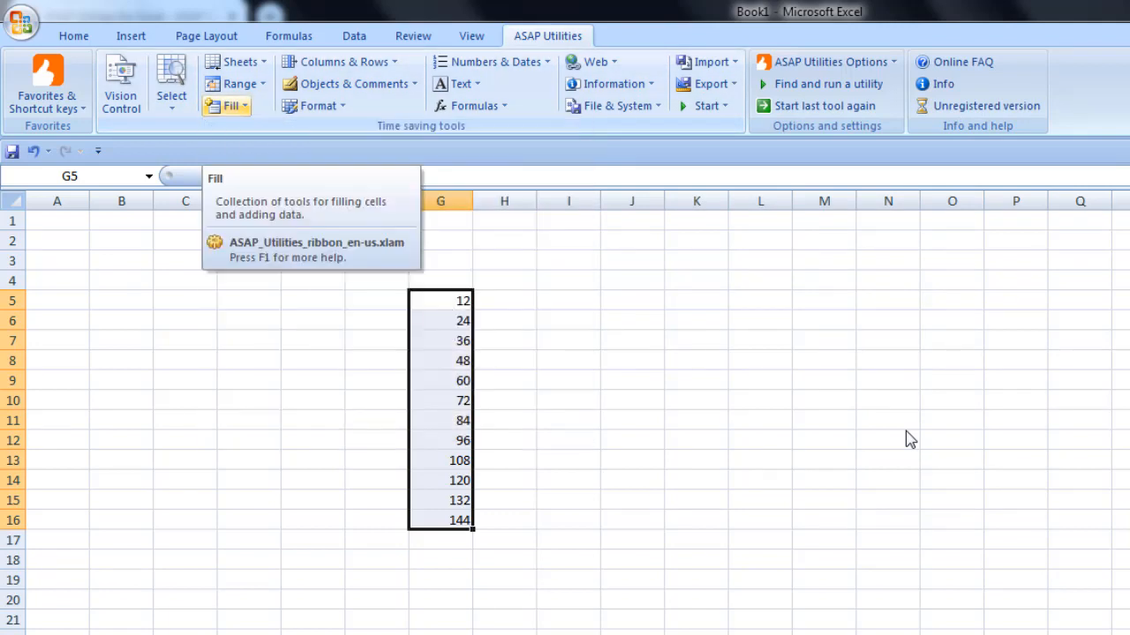
{"action": "key", "text": "Return"}
{"action": "key", "text": "Down"}
{"action": "key", "text": "Down"}
{"action": "key", "text": "Down"}
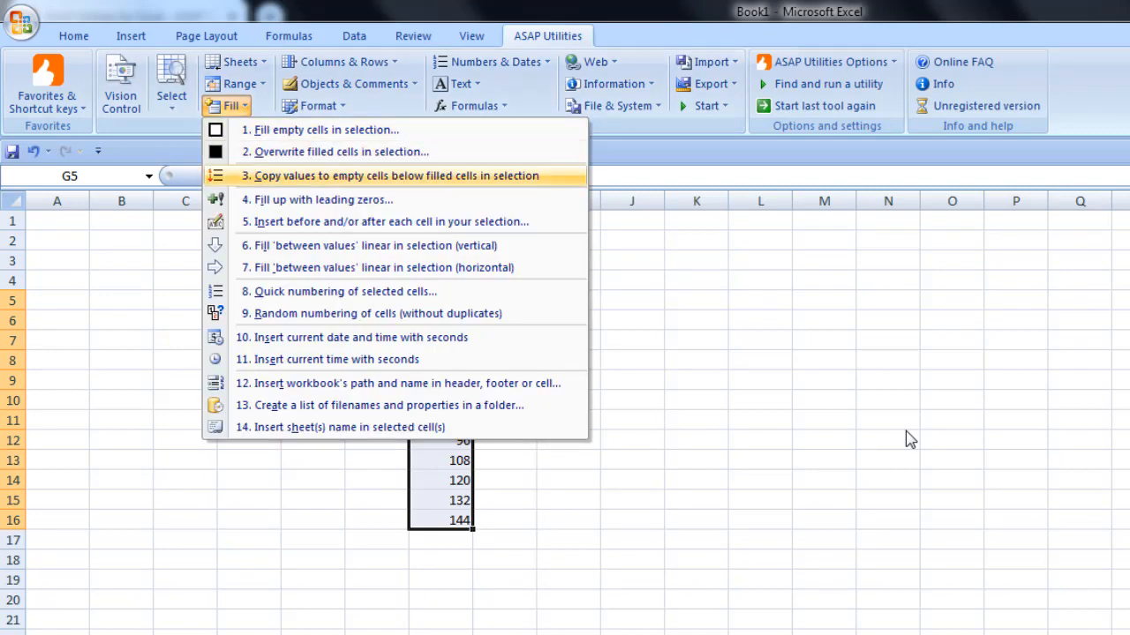
{"action": "key", "text": "Down"}
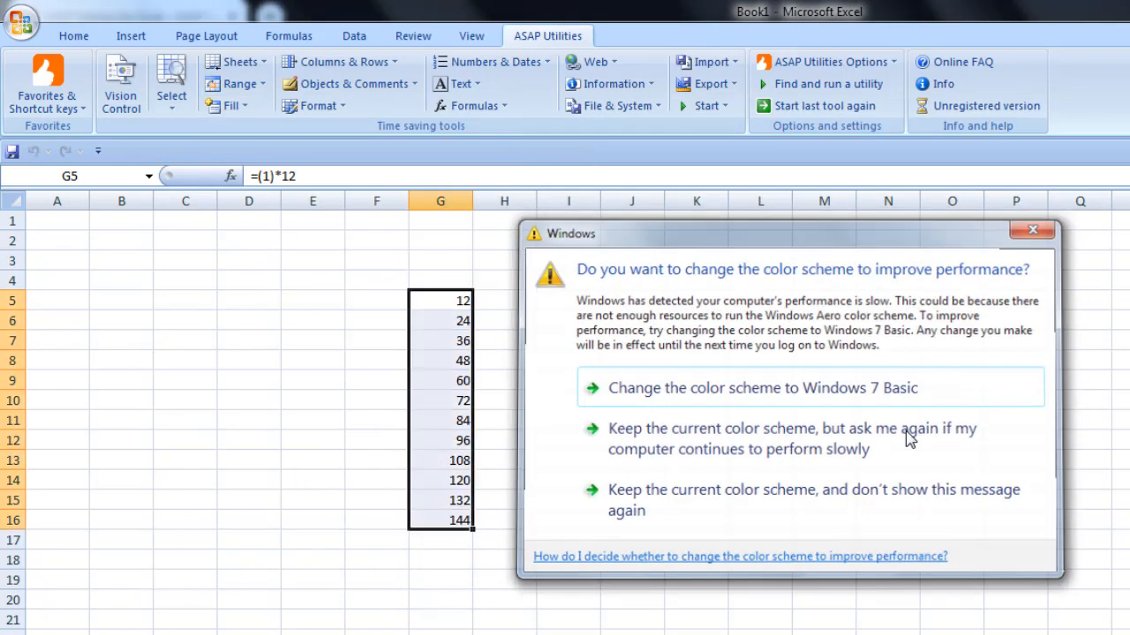
{"action": "left_click", "coordinate": [910, 439]}
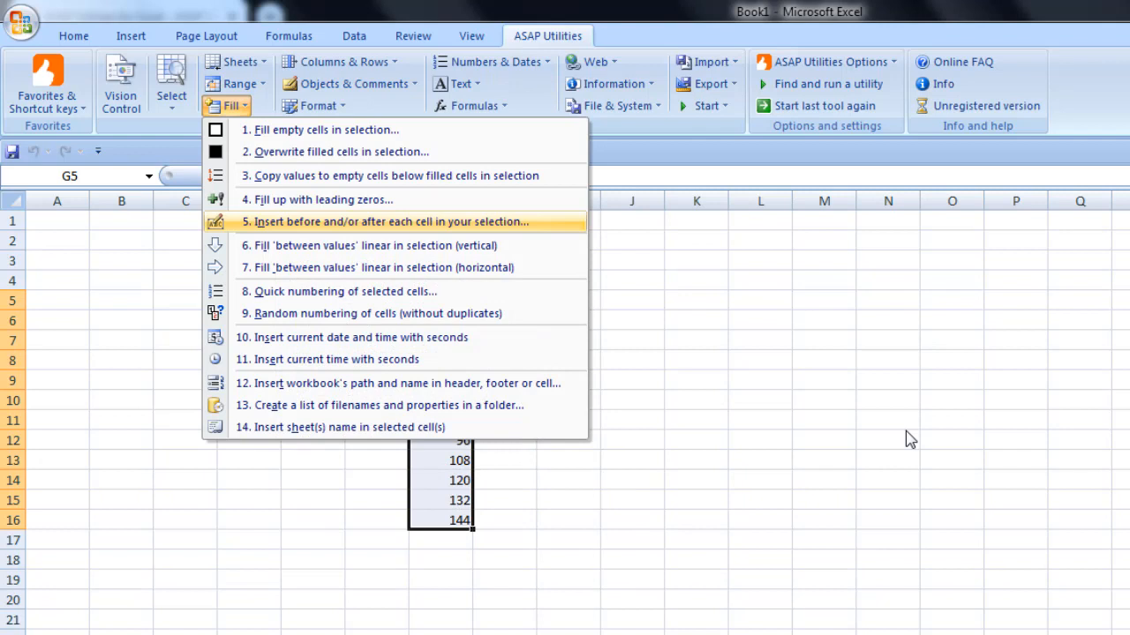
{"action": "key", "text": "Return"}
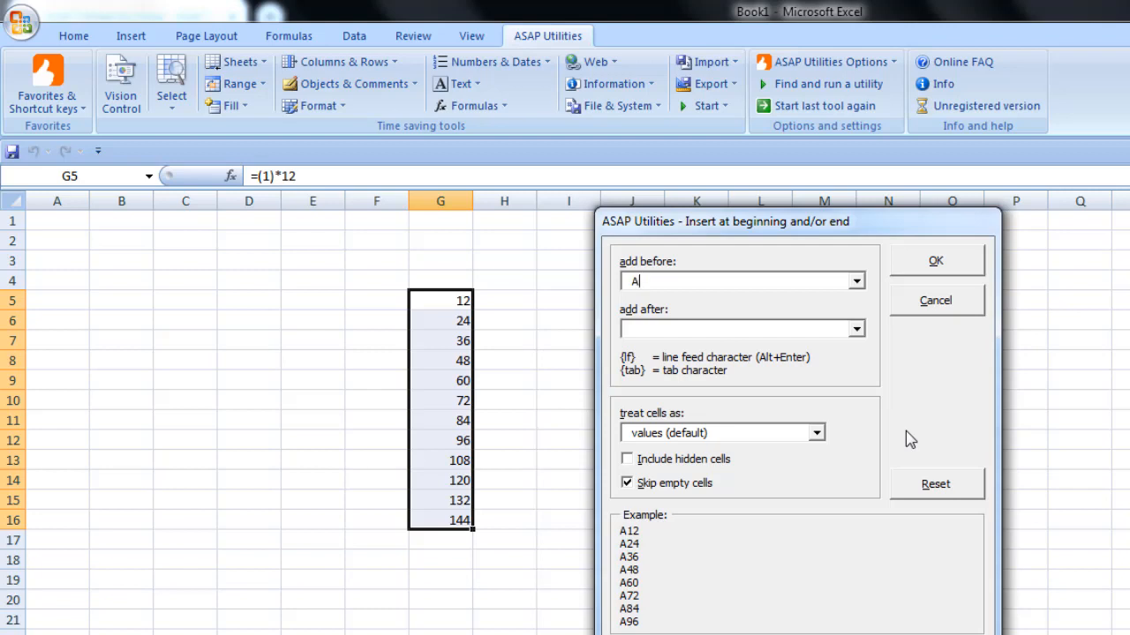
{"action": "key", "text": "Return"}
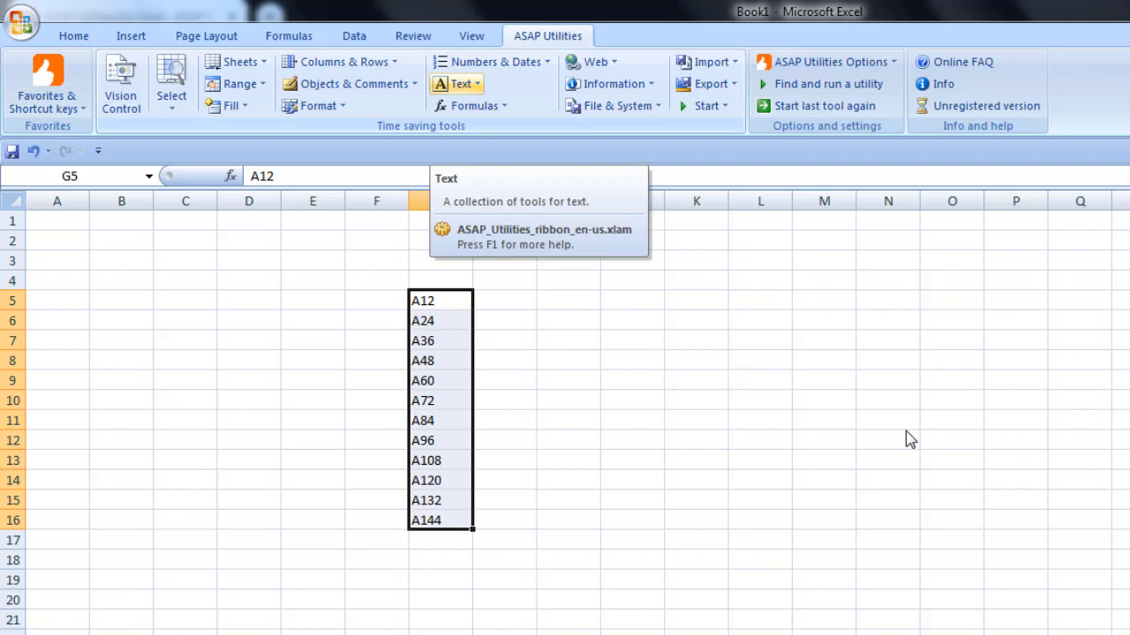
Step: Enter the sample text knowx in cell K5
{"action": "left_click", "coordinate": [457, 84]}
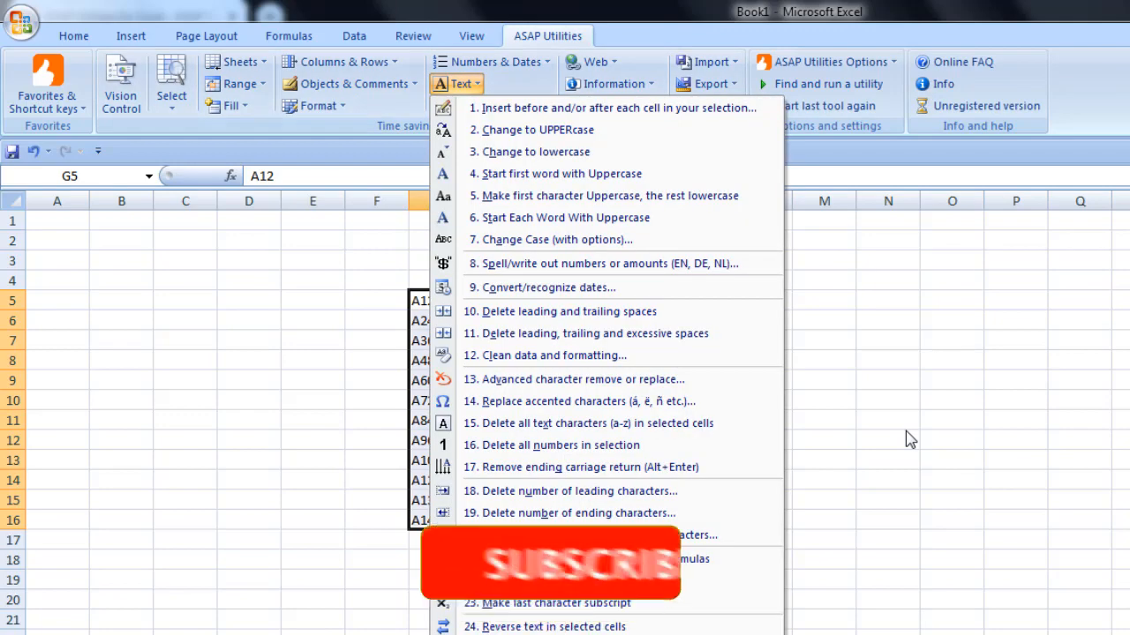
{"action": "key", "text": "Escape"}
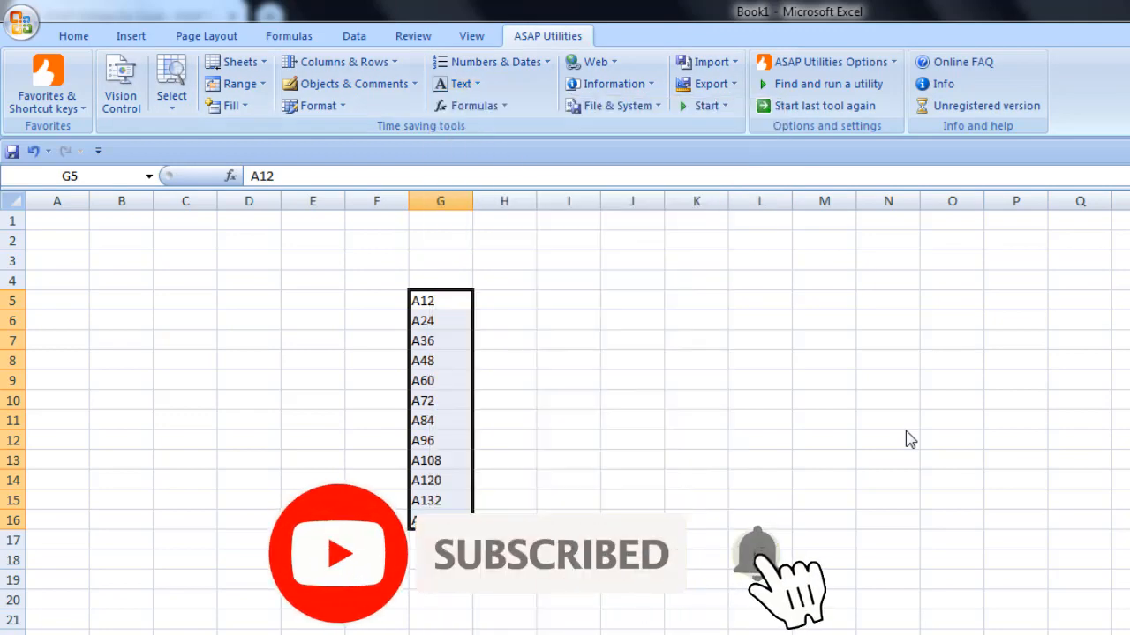
{"action": "double_click", "coordinate": [697, 301]}
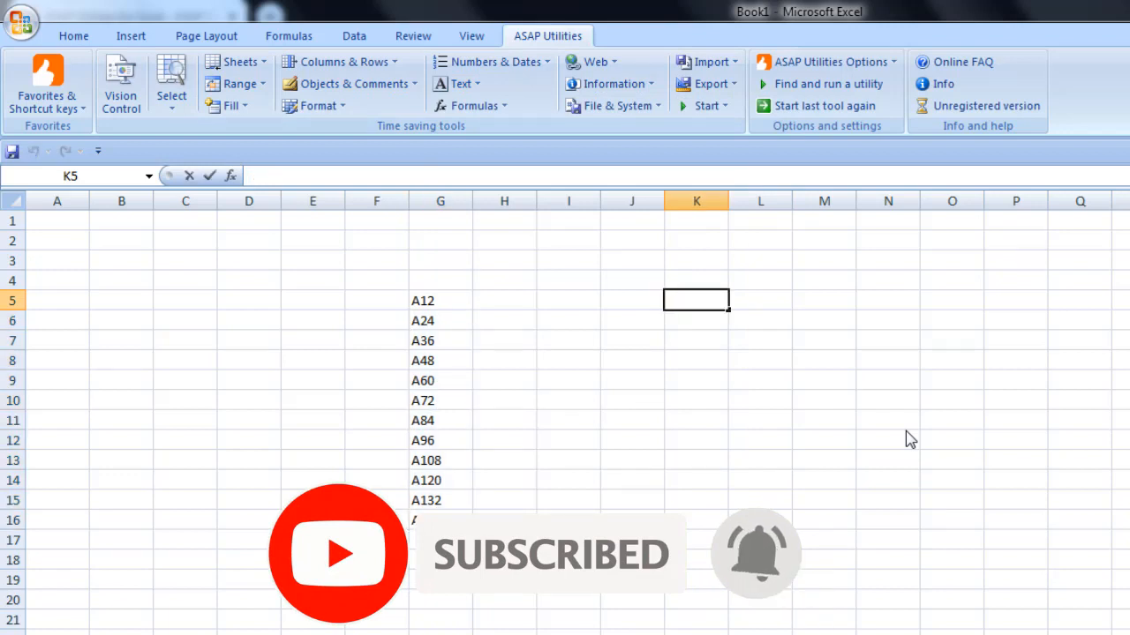
{"action": "type", "text": "knowx"}
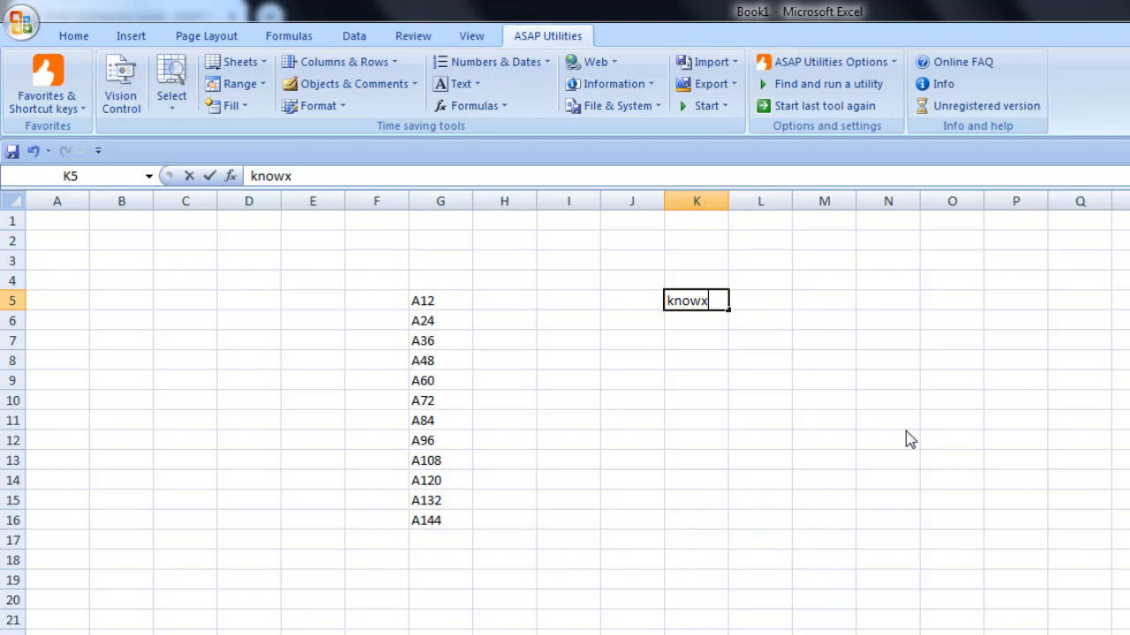
{"action": "left_click", "coordinate": [824, 341]}
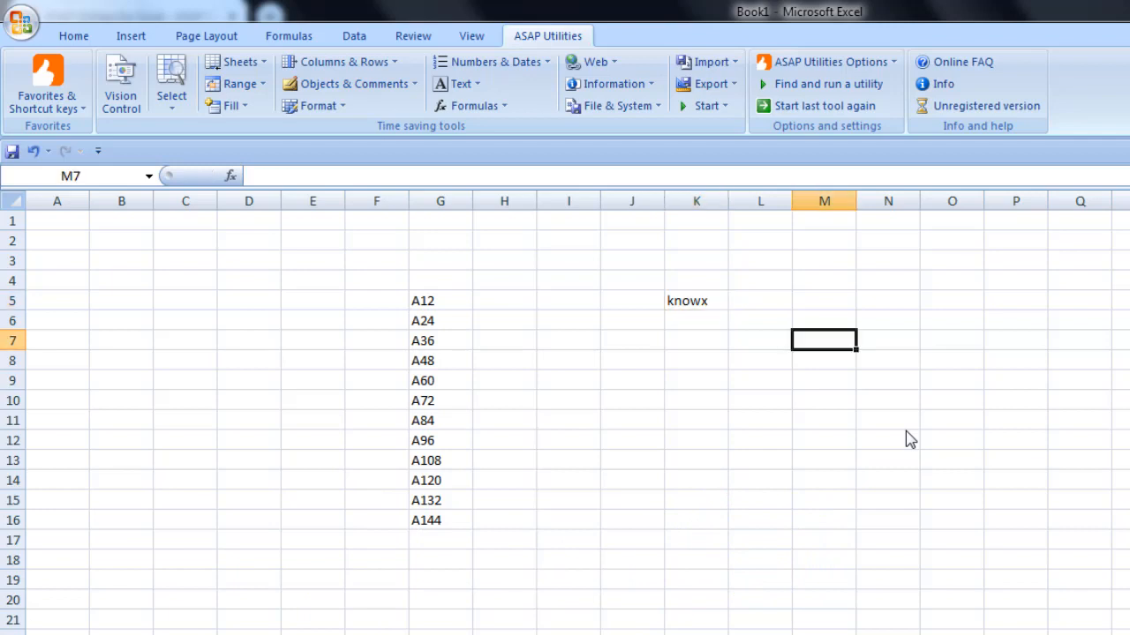
{"action": "left_click", "coordinate": [697, 301]}
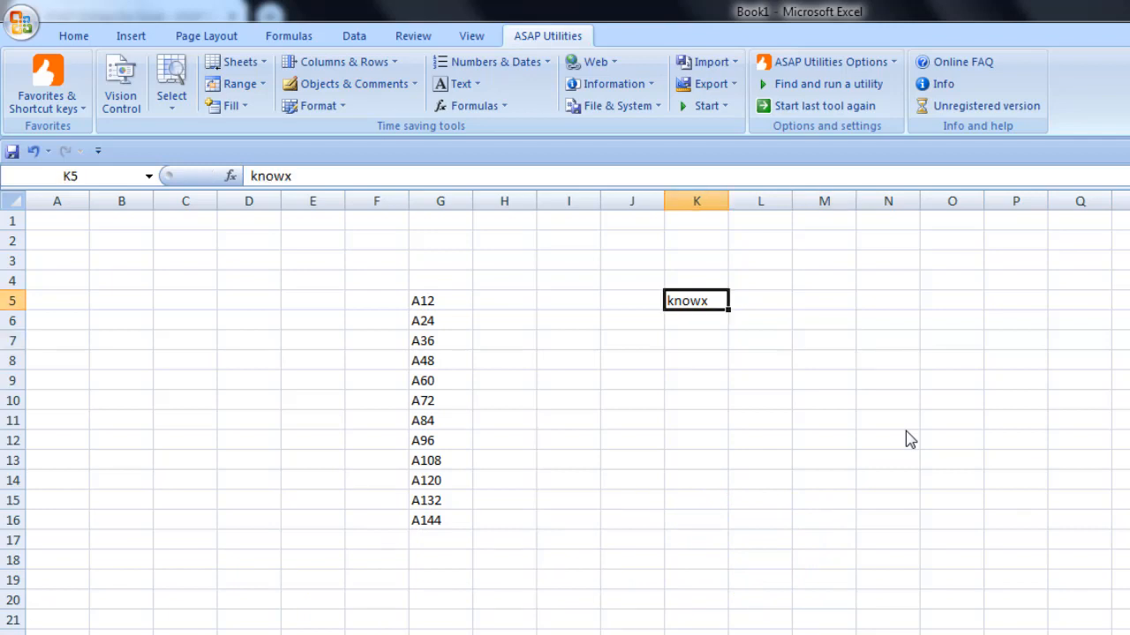
Step: Convert the text in K5 to uppercase in cell L5 with the formula =UPPER(K5)
{"action": "key", "text": "Right"}
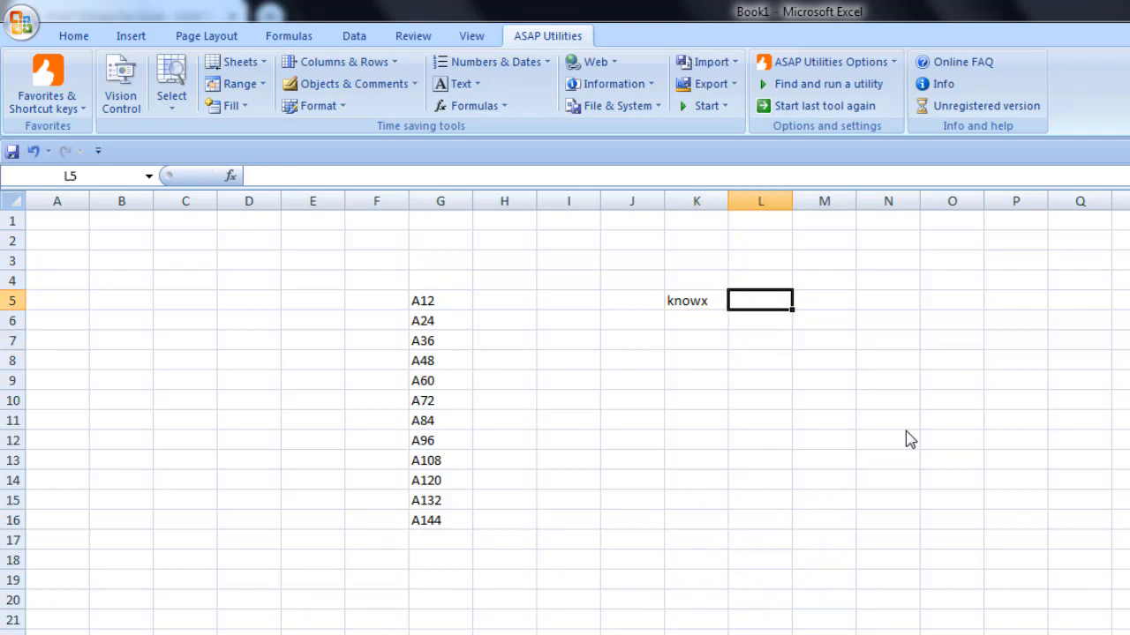
{"action": "type", "text": "=up"}
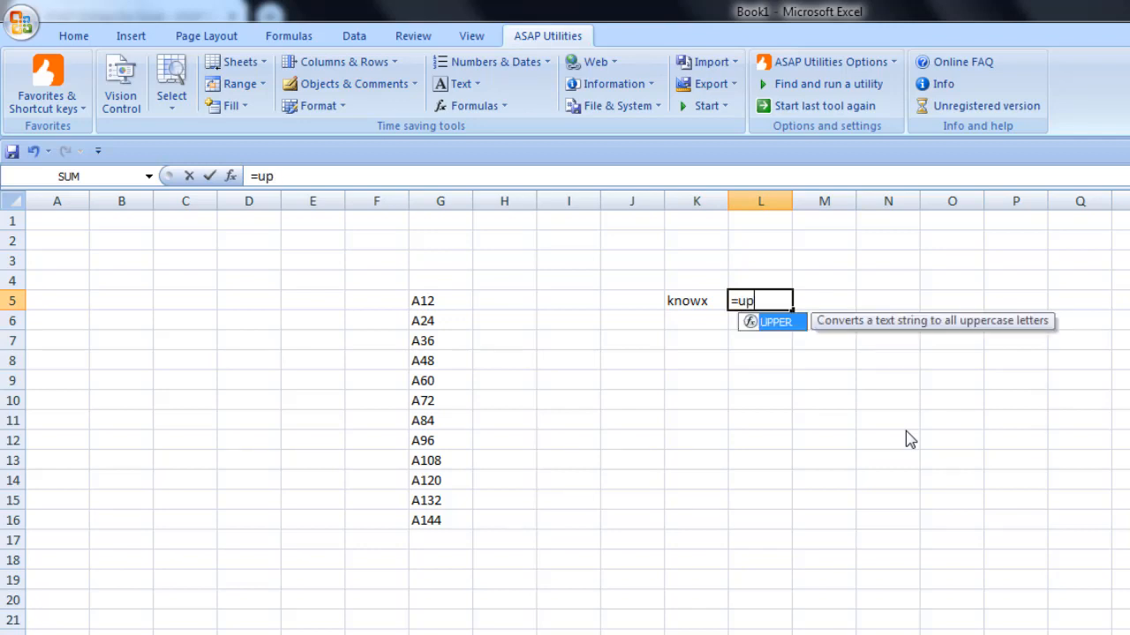
{"action": "type", "text": "per("}
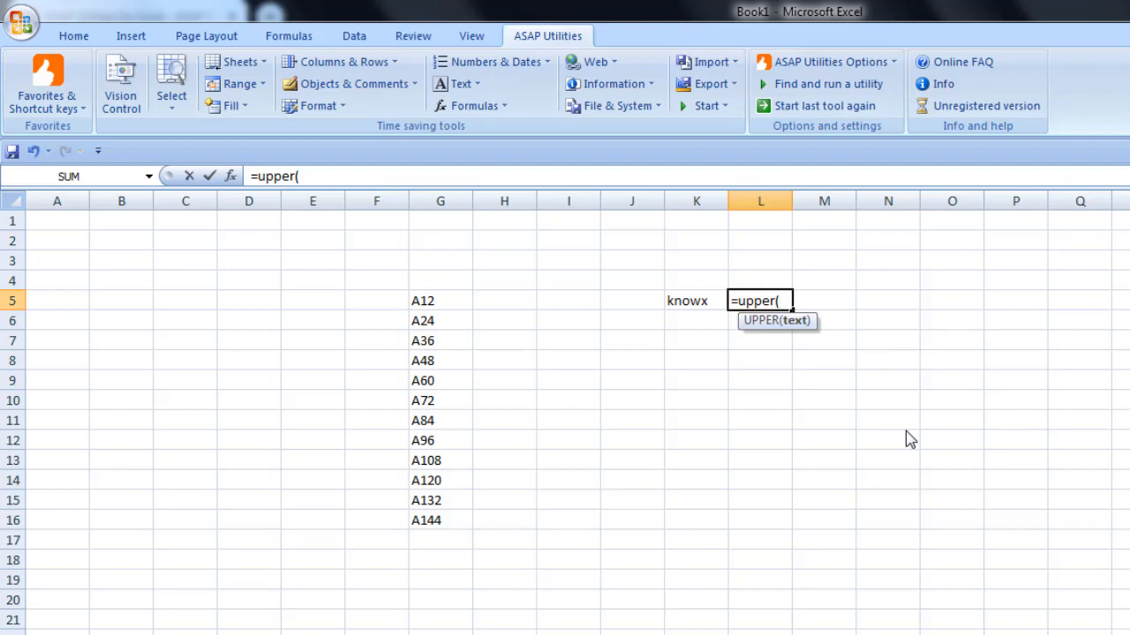
{"action": "type", "text": "k"}
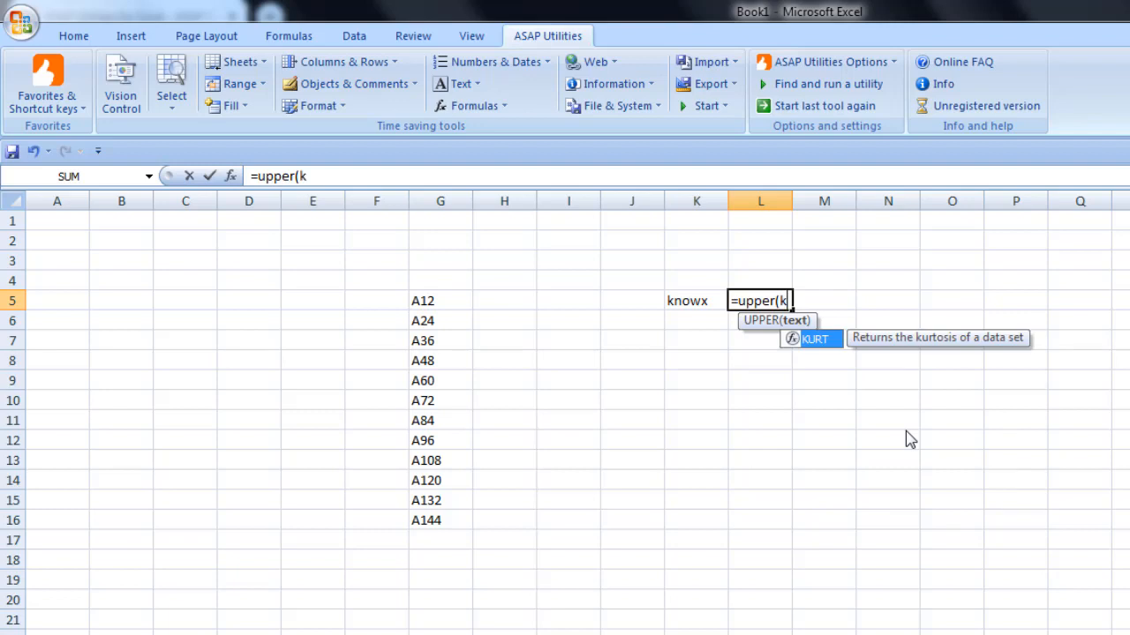
{"action": "type", "text": "5"}
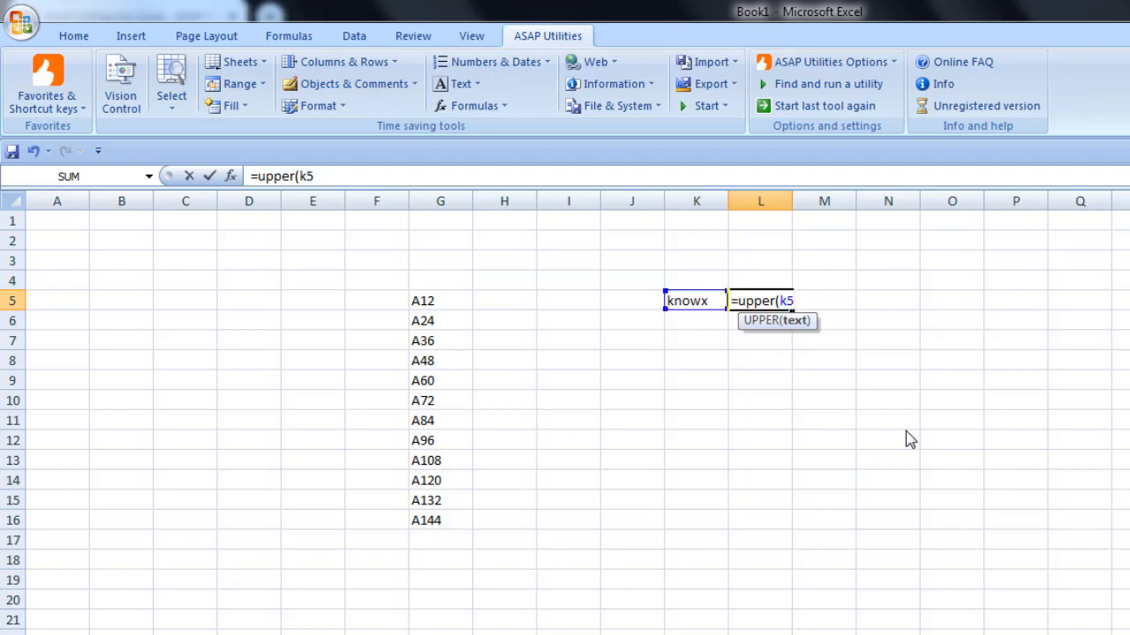
{"action": "type", "text": ")"}
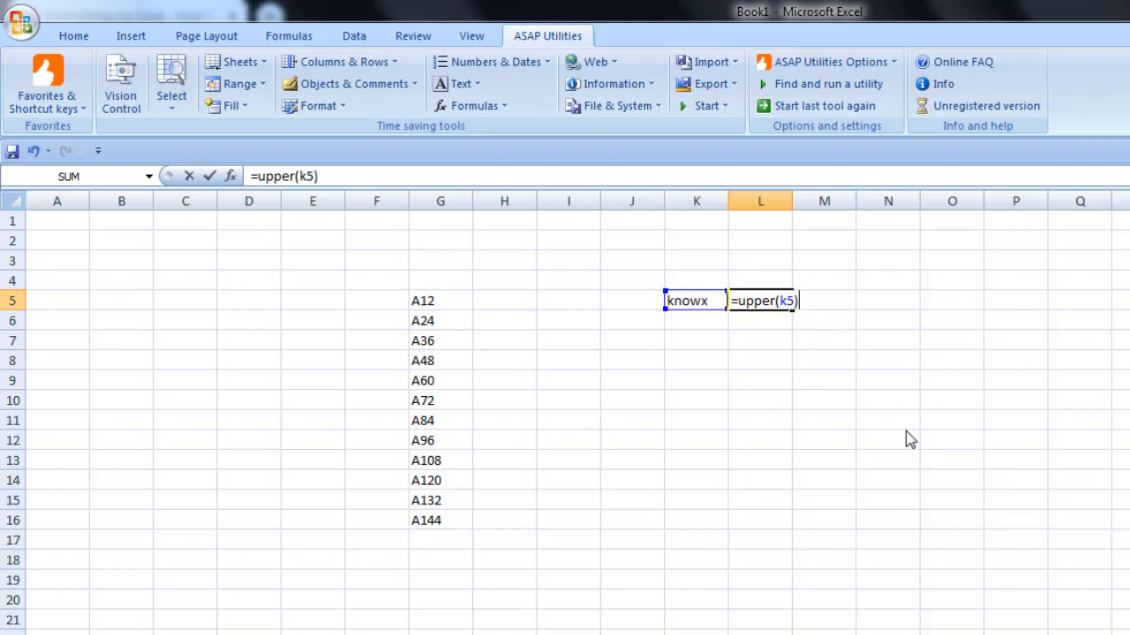
{"action": "key", "text": "Return"}
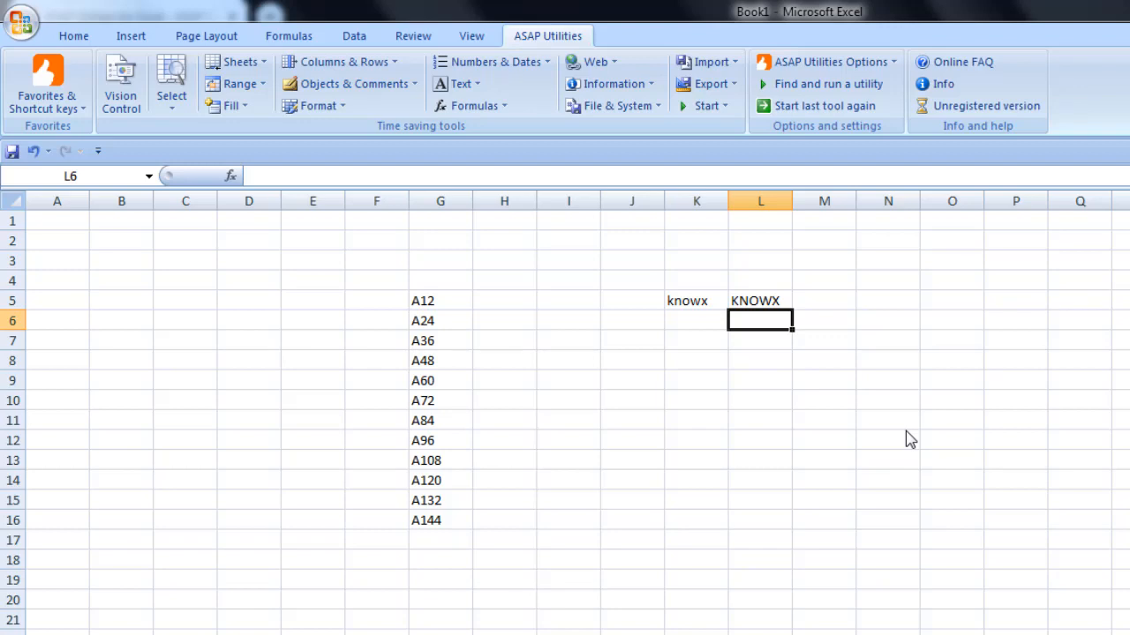
Step: Replace the formula in L5 with =PROPER(K5), and clear the cell again
{"action": "key", "text": "Up"}
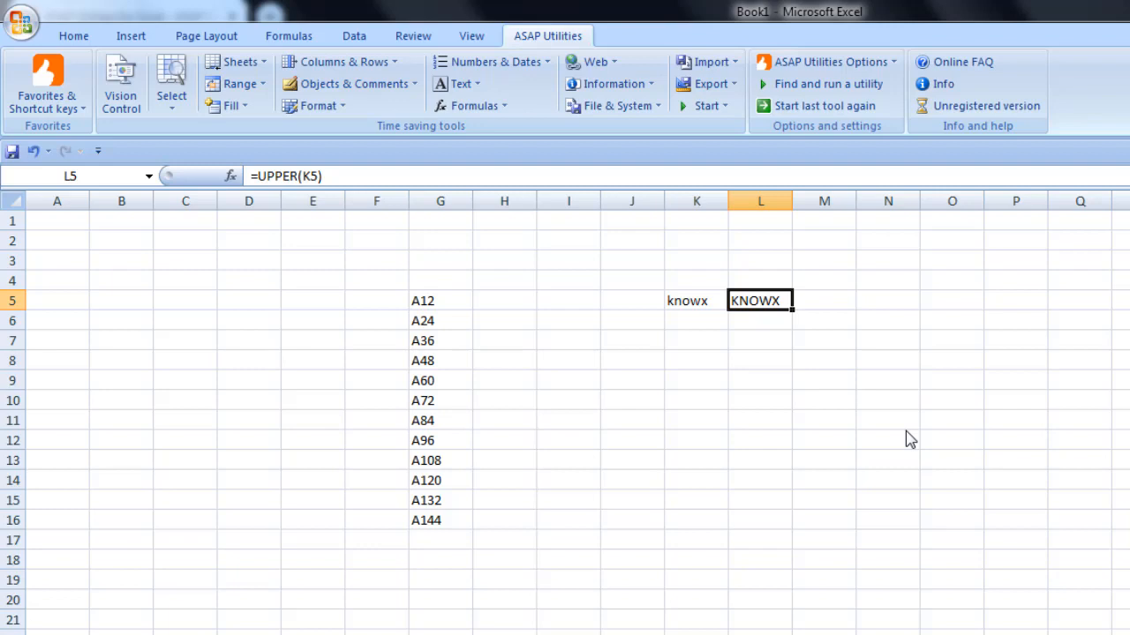
{"action": "type", "text": "="}
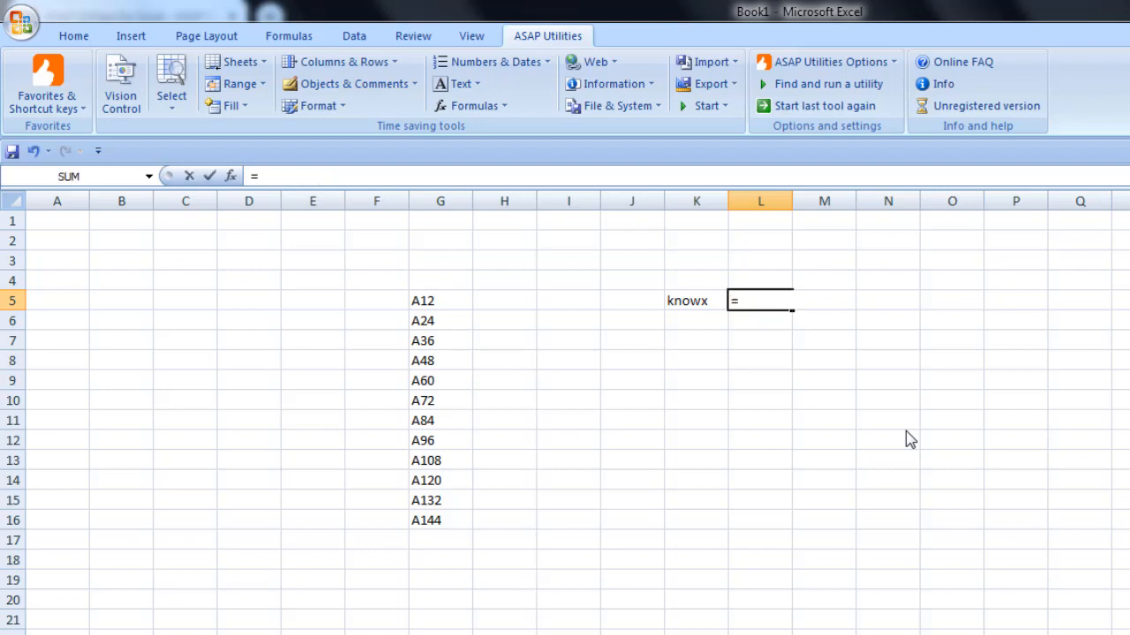
{"action": "type", "text": "pr"}
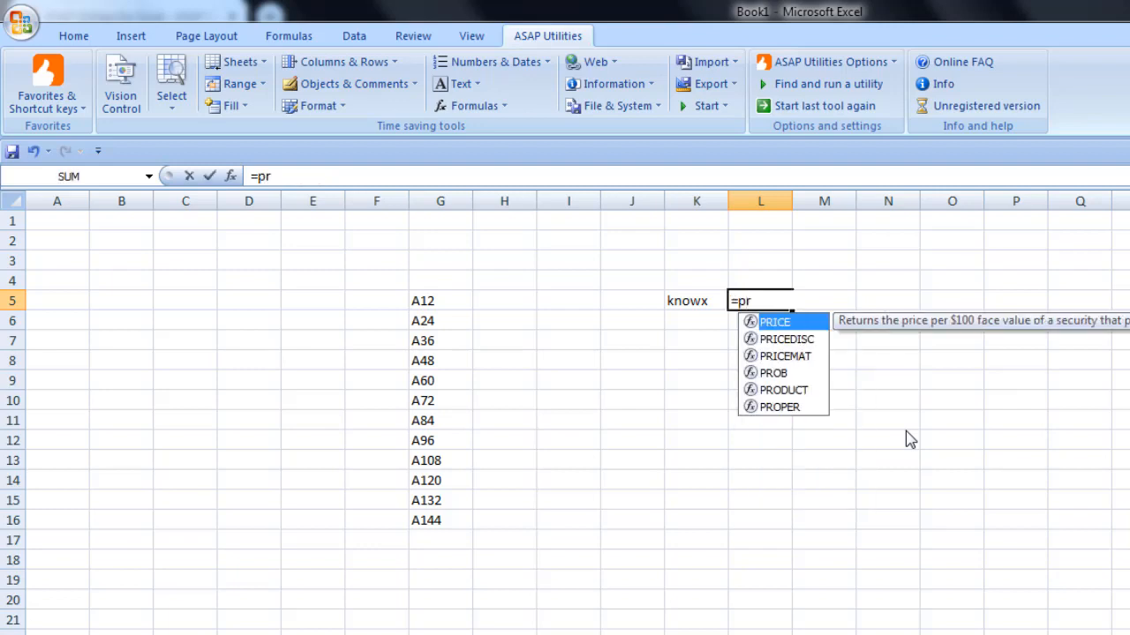
{"action": "type", "text": "oper"}
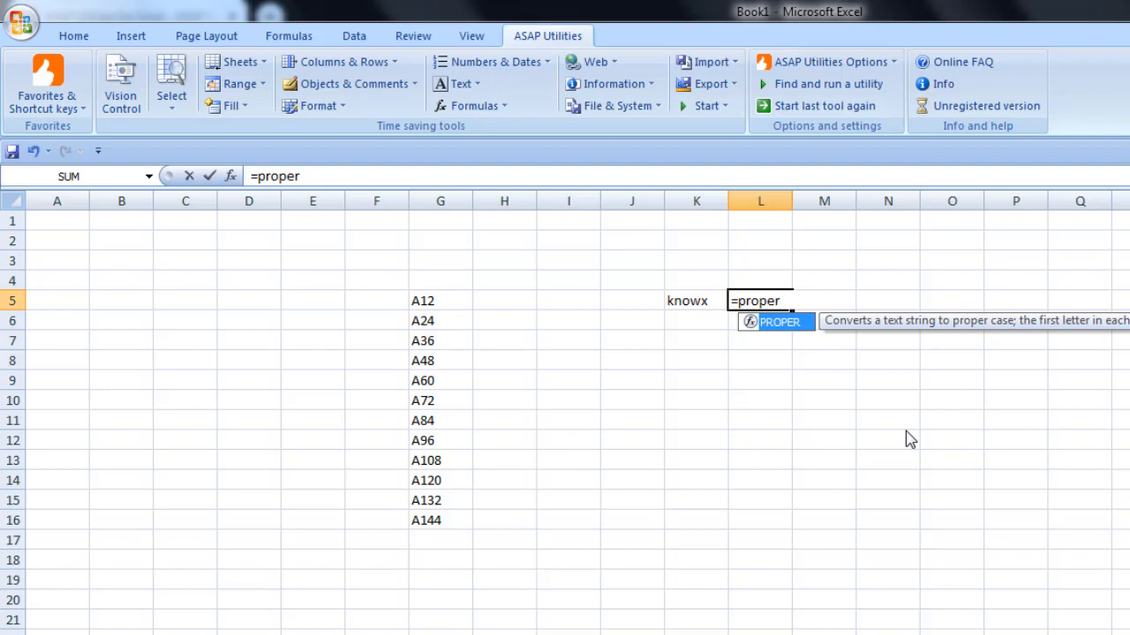
{"action": "type", "text": "("}
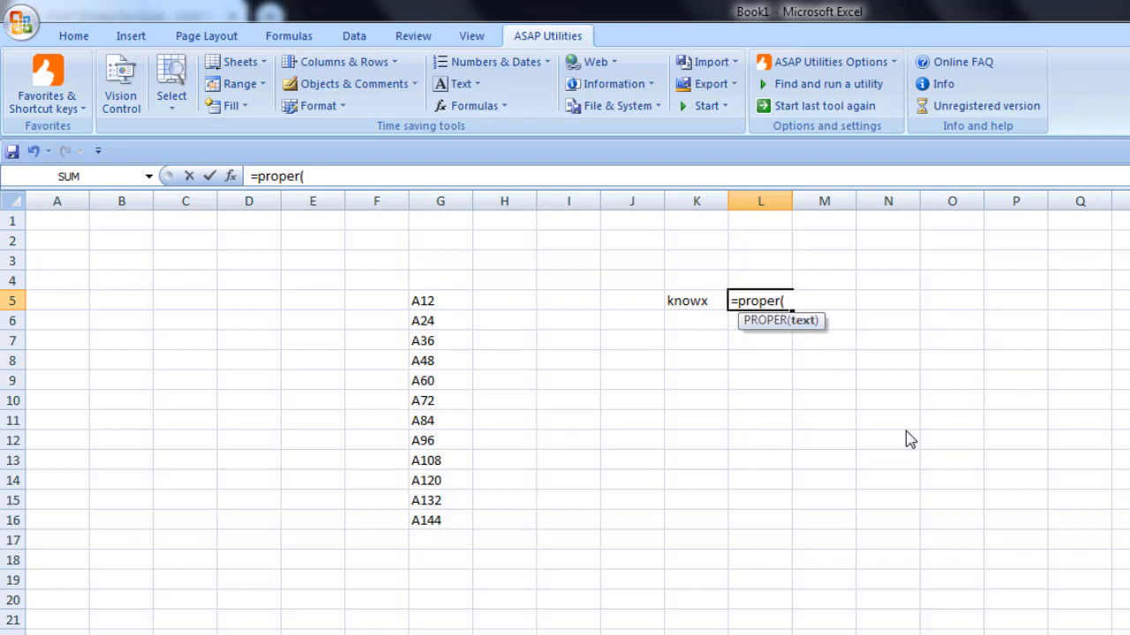
{"action": "type", "text": "k5)"}
{"action": "key", "text": "Return"}
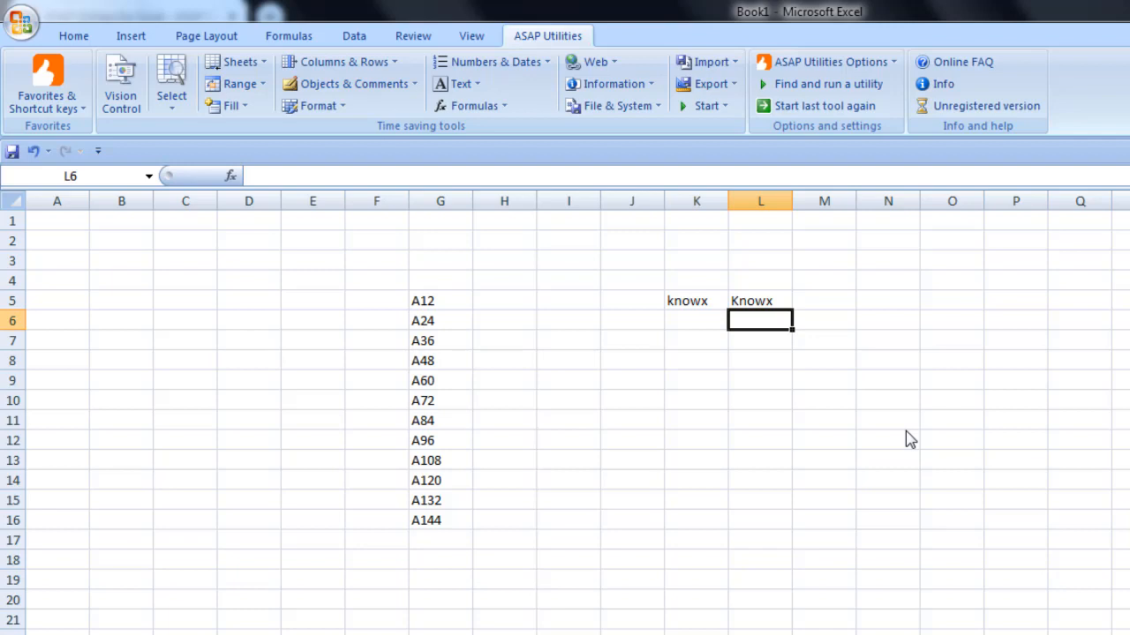
{"action": "key", "text": "Up"}
{"action": "key", "text": "Delete"}
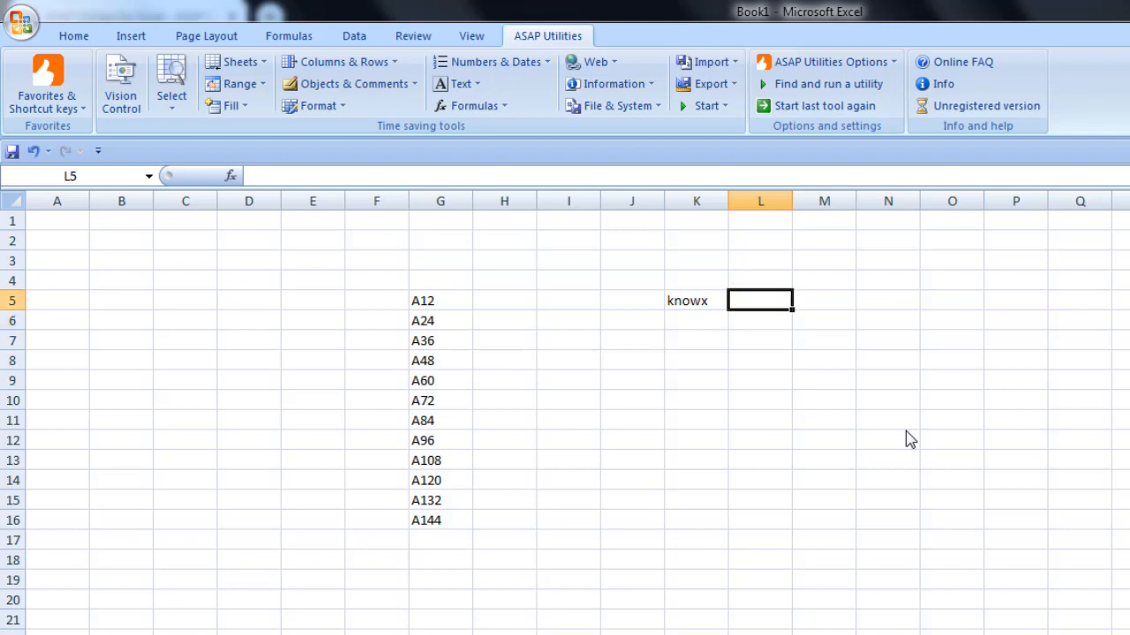
Step: Add two lowercase first names below the sample text, in cells K6 and K7
{"action": "key", "text": "Left"}
{"action": "key", "text": "F2"}
{"action": "key", "text": "Left"}
{"action": "key", "text": "Return"}
{"action": "key", "text": "F2"}
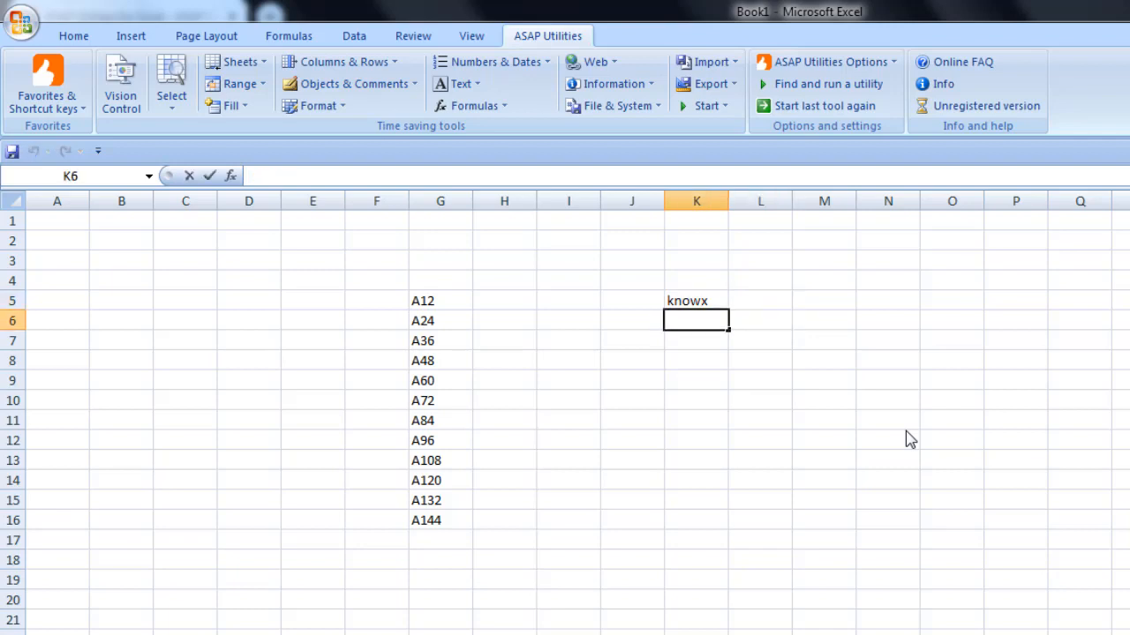
{"action": "type", "text": "rakesh"}
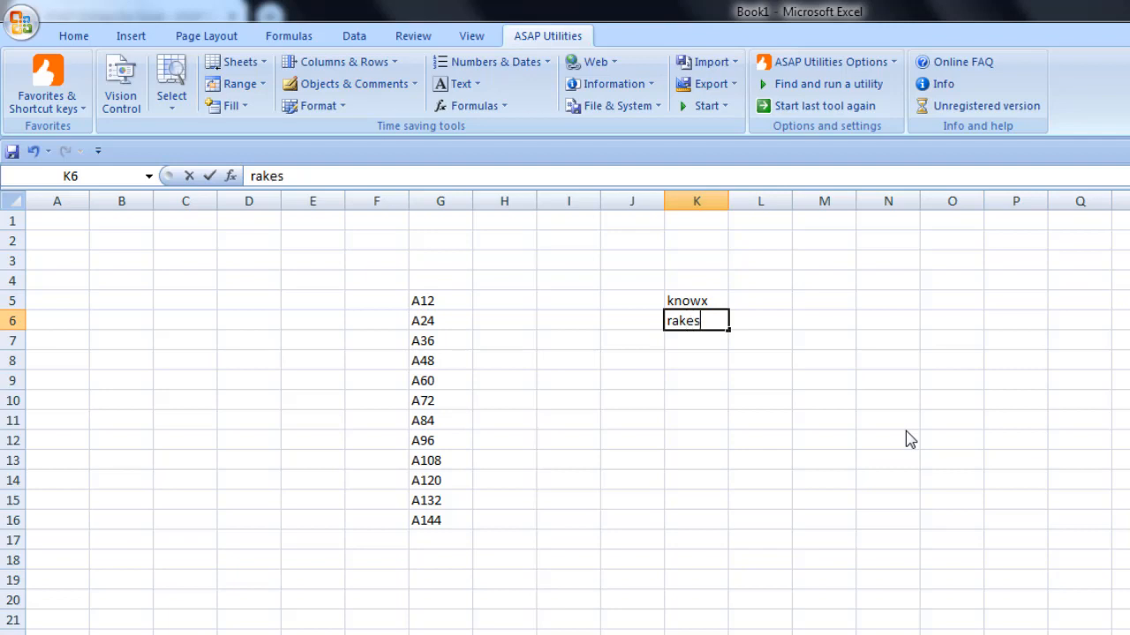
{"action": "key", "text": "Return"}
{"action": "type", "text": "ravi"}
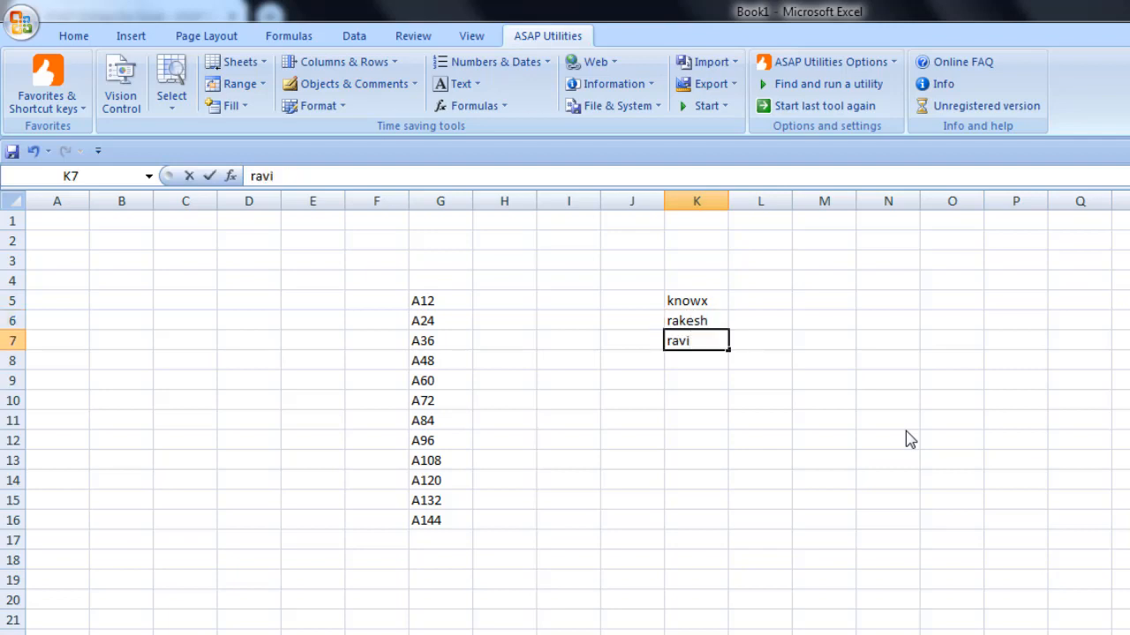
{"action": "key", "text": "Return"}
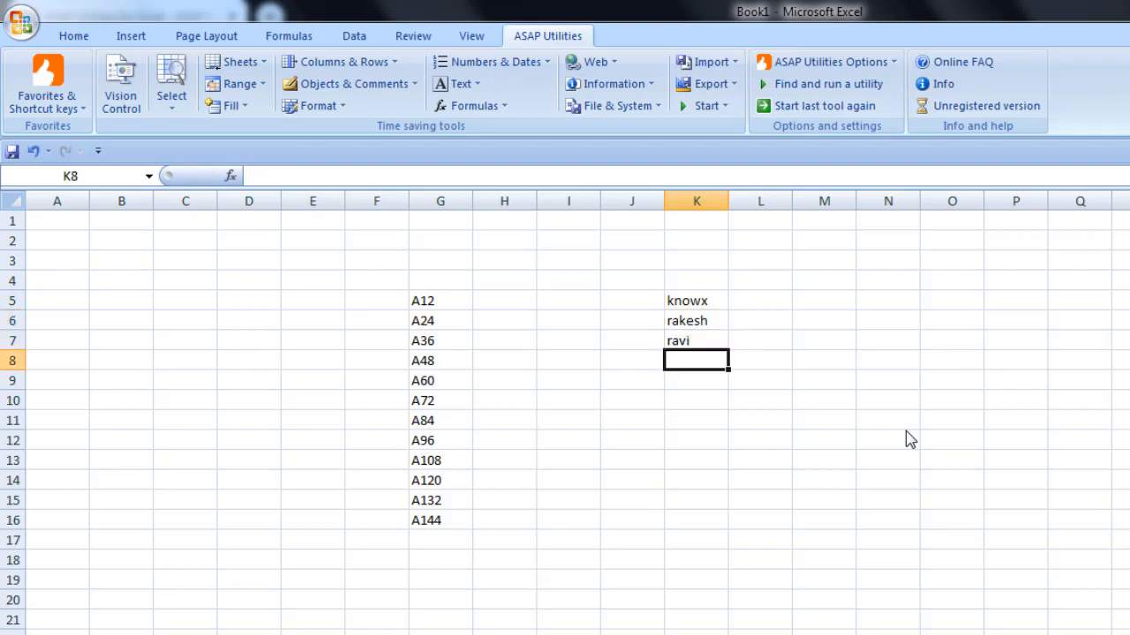
Step: Change the text in cells K5:K7 to uppercase with the ASAP Utilities text tool
{"action": "key", "text": "Up"}
{"action": "key", "text": "Up"}
{"action": "key", "text": "Up"}
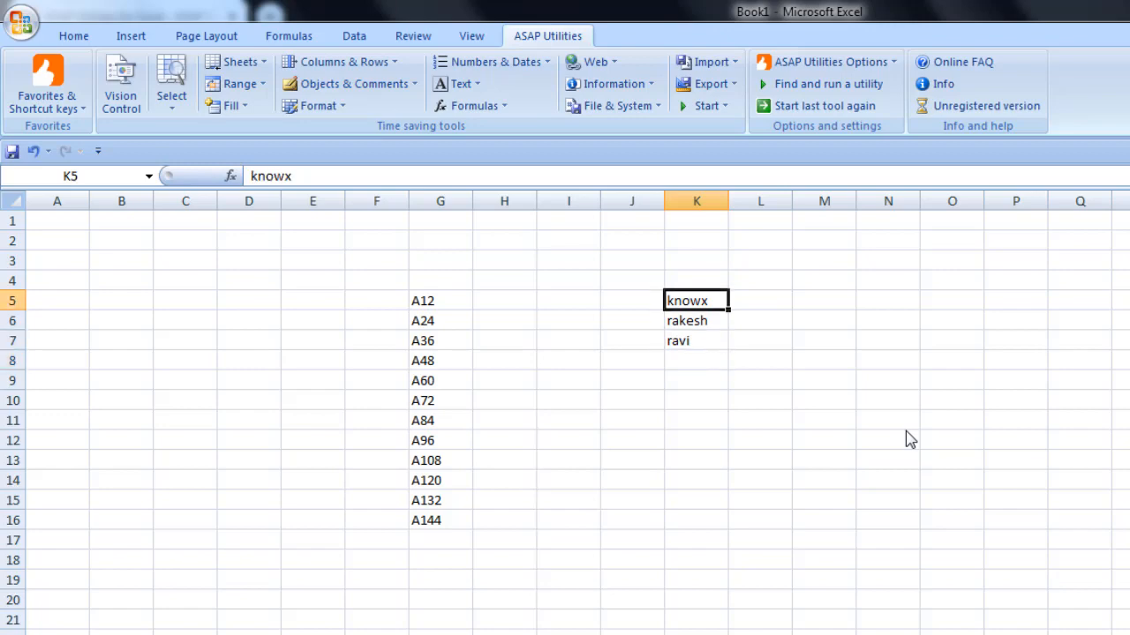
{"action": "key", "text": "shift+Down"}
{"action": "key", "text": "shift+Down"}
{"action": "left_click", "coordinate": [457, 84]}
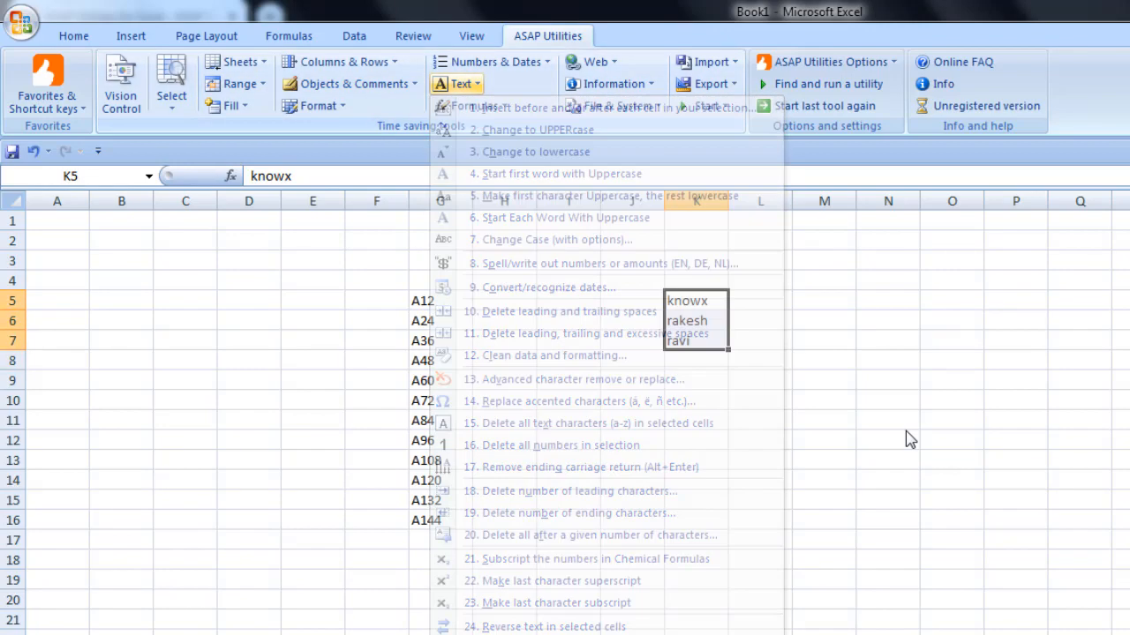
{"action": "left_click", "coordinate": [457, 84]}
{"action": "left_click", "coordinate": [457, 84]}
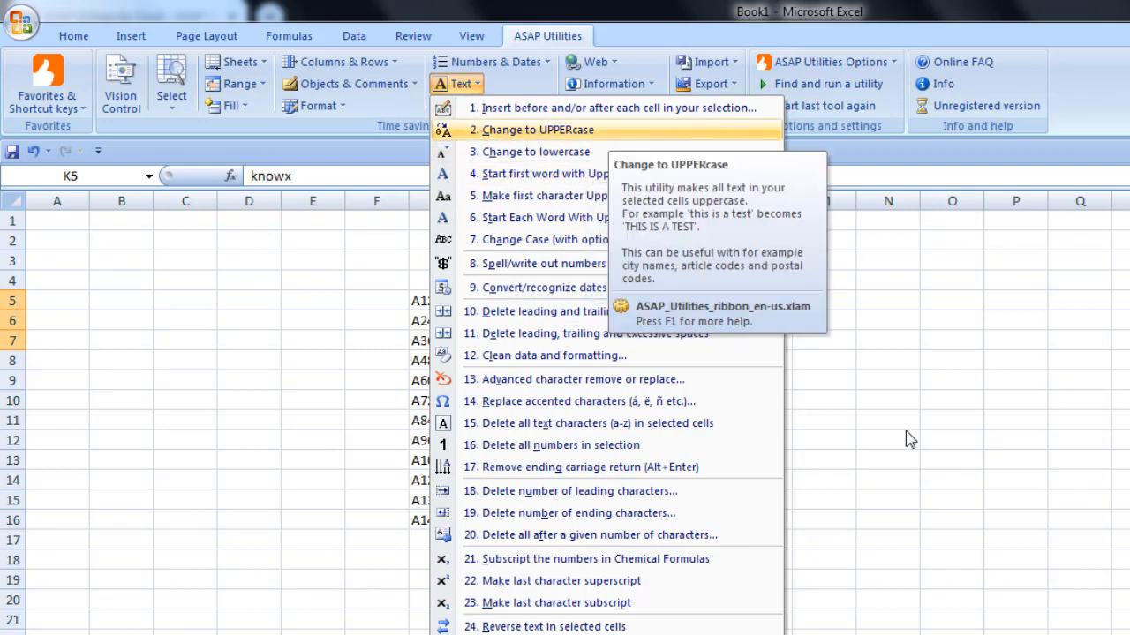
{"action": "key", "text": "Return"}
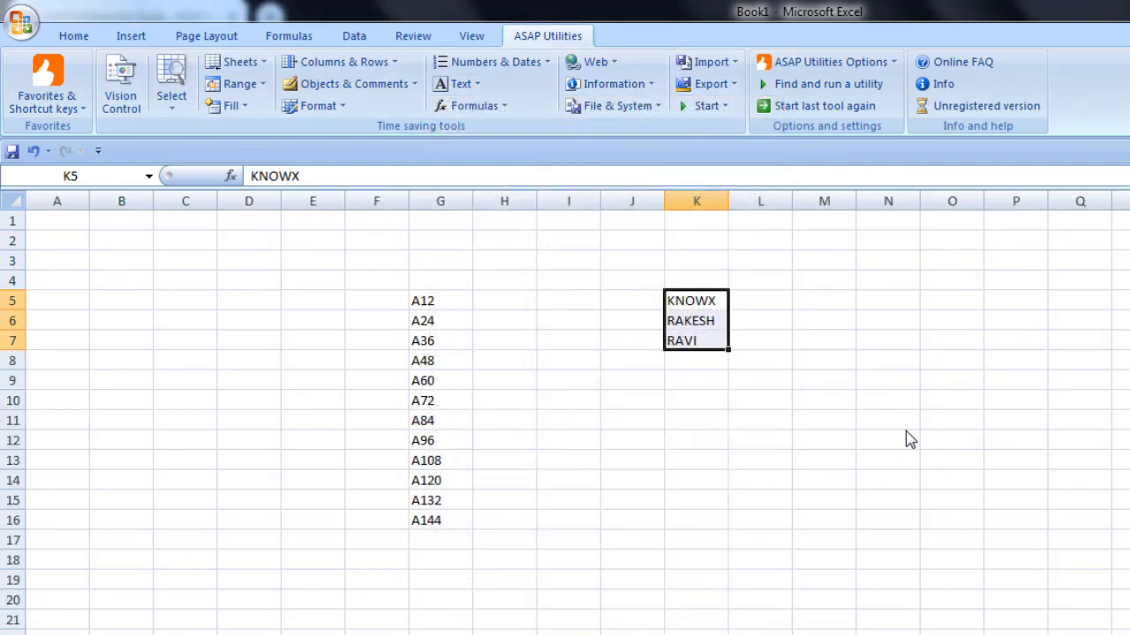
Step: Convert the text in K5:K7 to lowercase and apply Start first word with Uppercase to it
{"action": "left_click", "coordinate": [458, 84]}
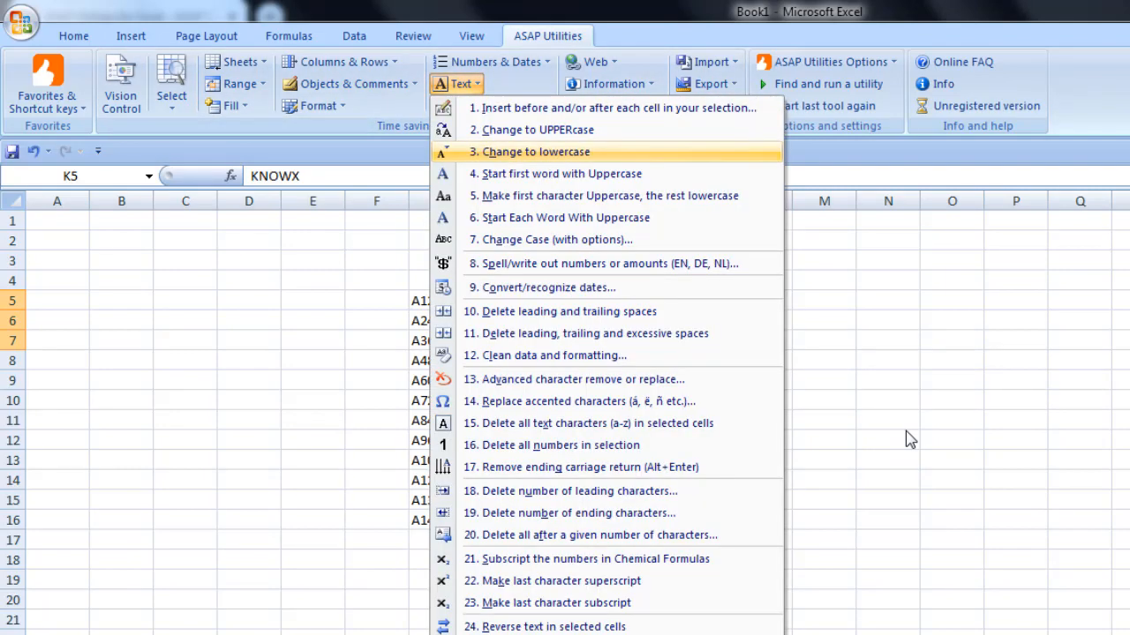
{"action": "left_click", "coordinate": [535, 152]}
{"action": "left_click", "coordinate": [459, 84]}
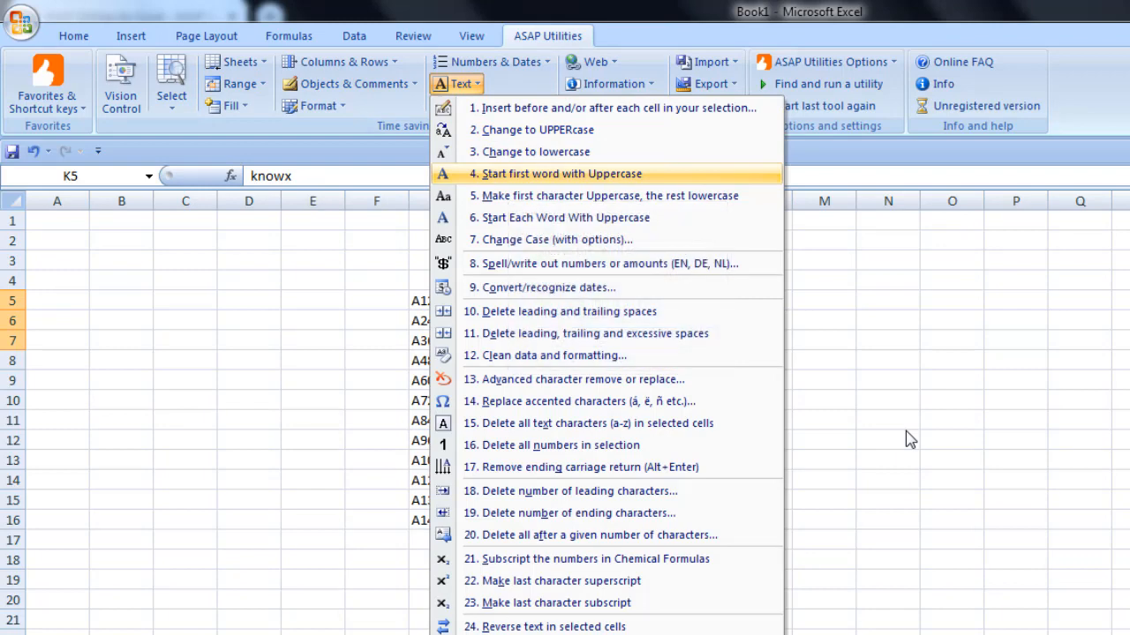
{"action": "left_click", "coordinate": [561, 174]}
{"action": "left_click", "coordinate": [458, 84]}
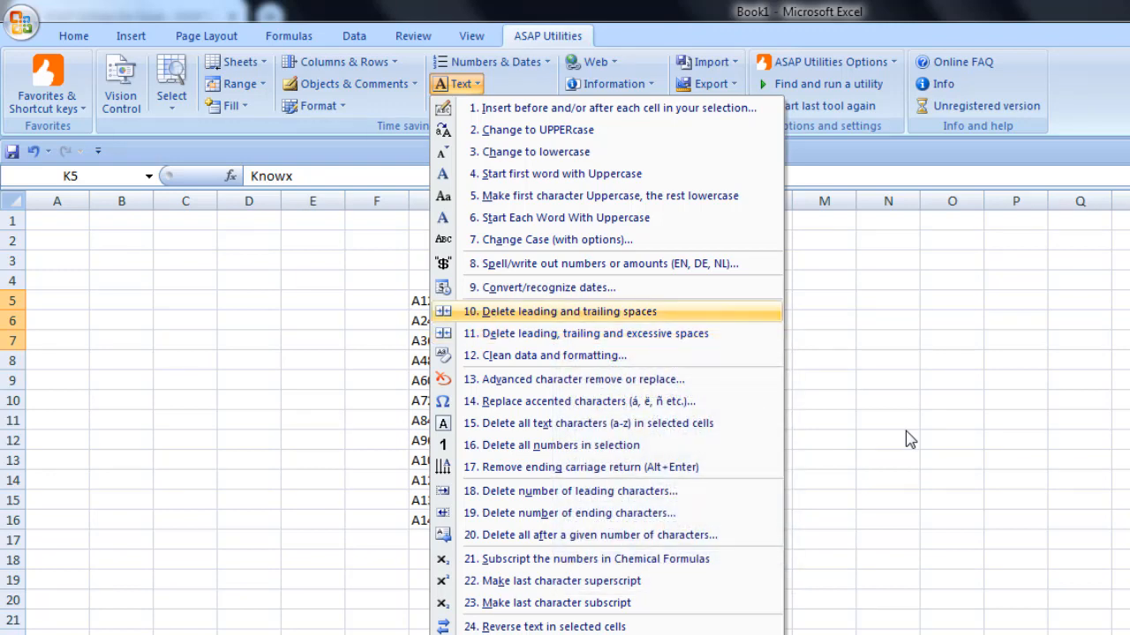
{"action": "key", "text": "Down"}
{"action": "key", "text": "Down"}
{"action": "key", "text": "Down"}
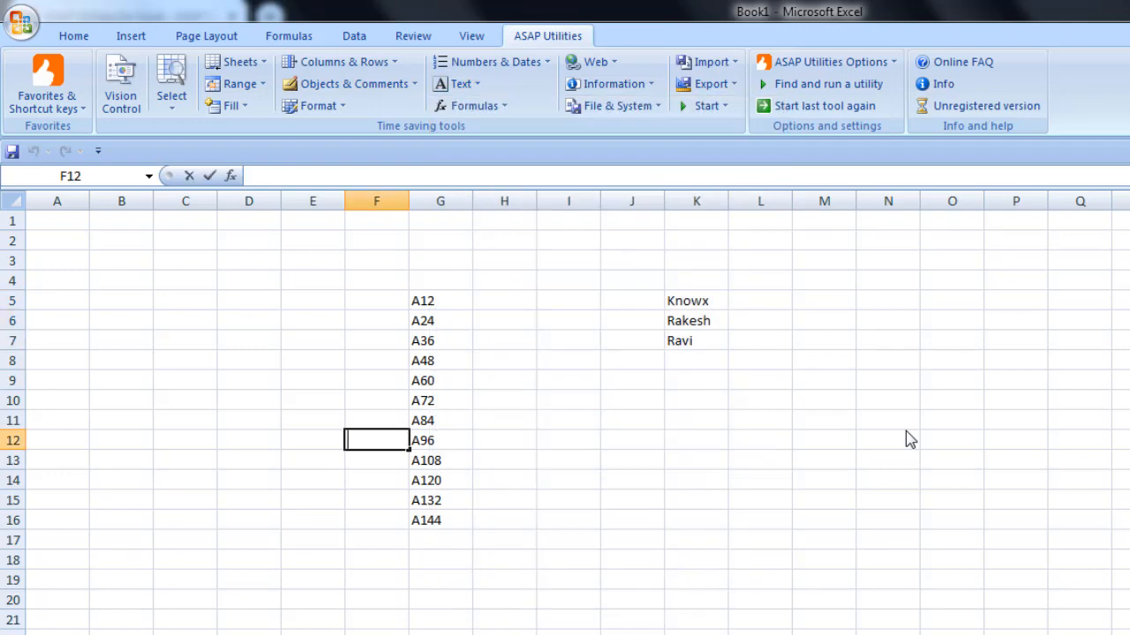
Step: Delete all text characters (a-z) from the codes in cells G5:G16, keeping the standard method
{"action": "double_click", "coordinate": [440, 301]}
{"action": "left_click", "coordinate": [440, 361]}
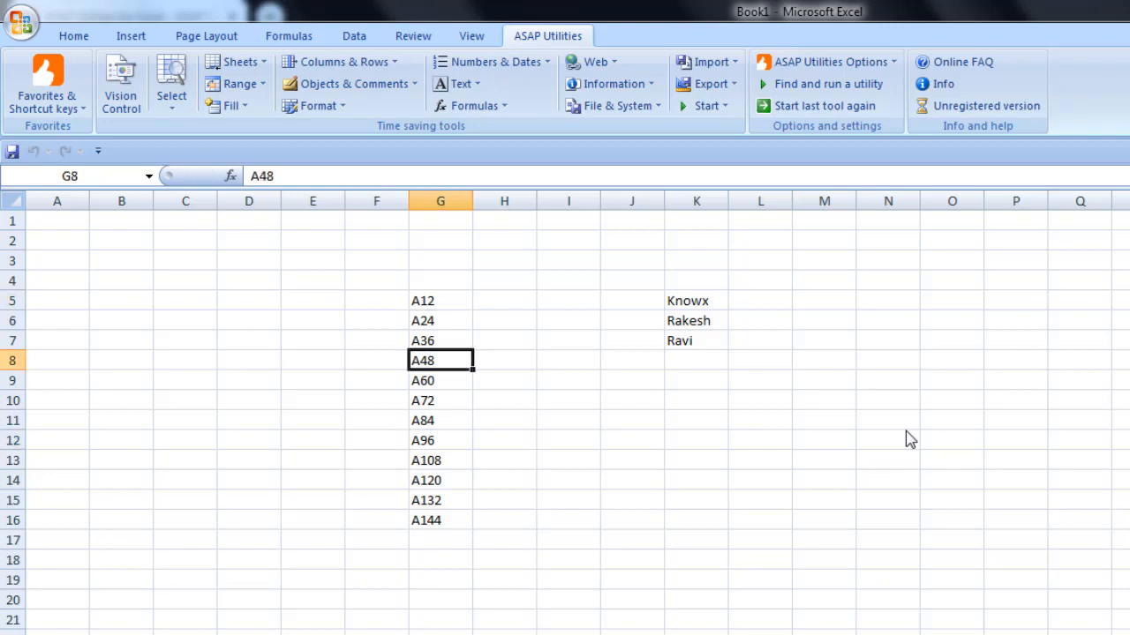
{"action": "left_click_drag", "start_coordinate": [441, 301], "coordinate": [441, 521]}
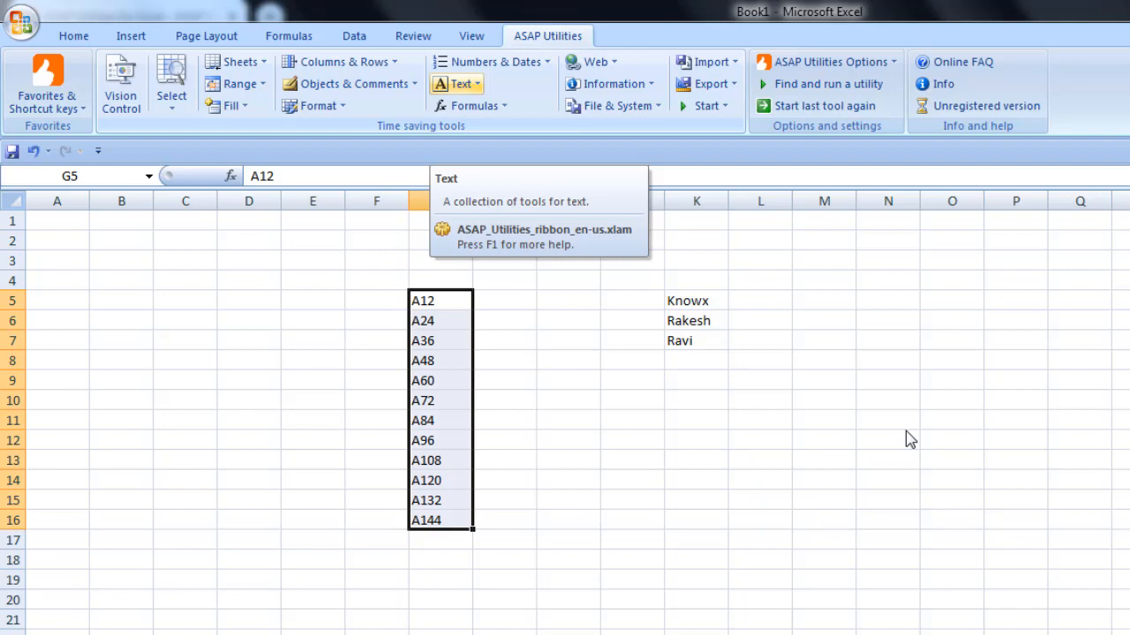
{"action": "left_click", "coordinate": [459, 83]}
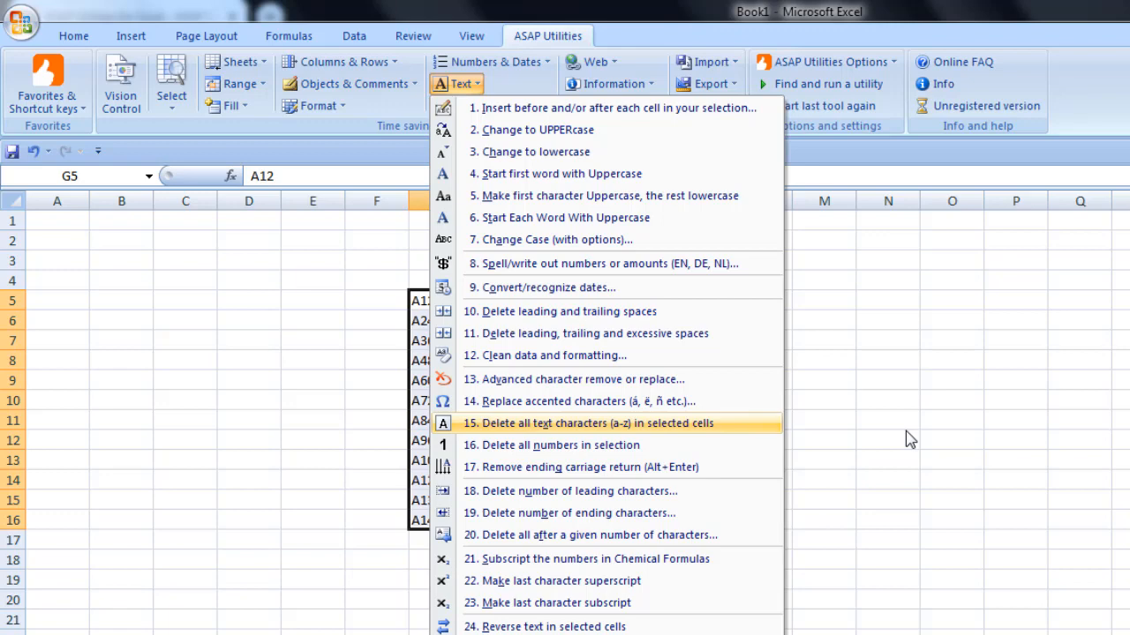
{"action": "key", "text": "Return"}
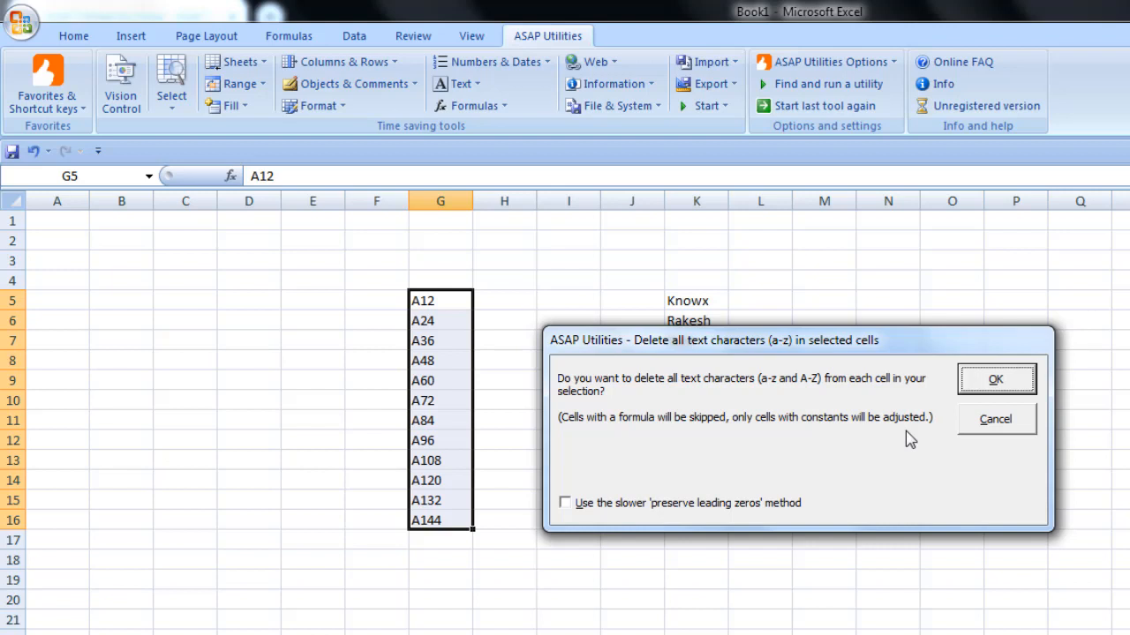
{"action": "key", "text": "Return"}
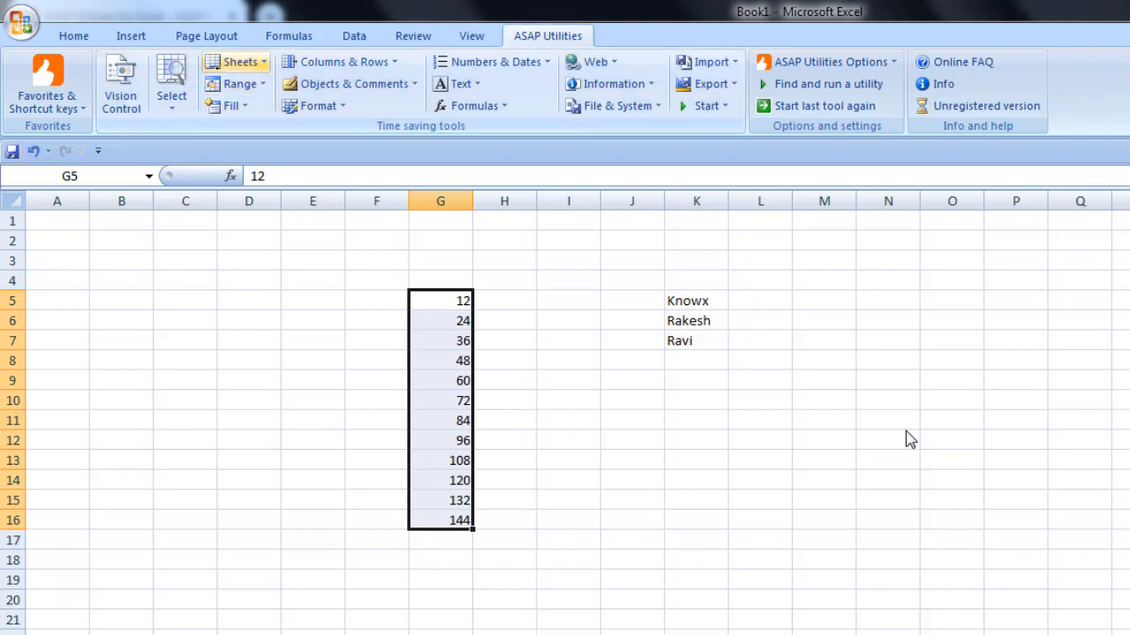
Step: Look through the ASAP Utilities worksheet tools, such as hiding sheets, copying print settings and deleting unused empty ending rows/columns
{"action": "left_click", "coordinate": [236, 61]}
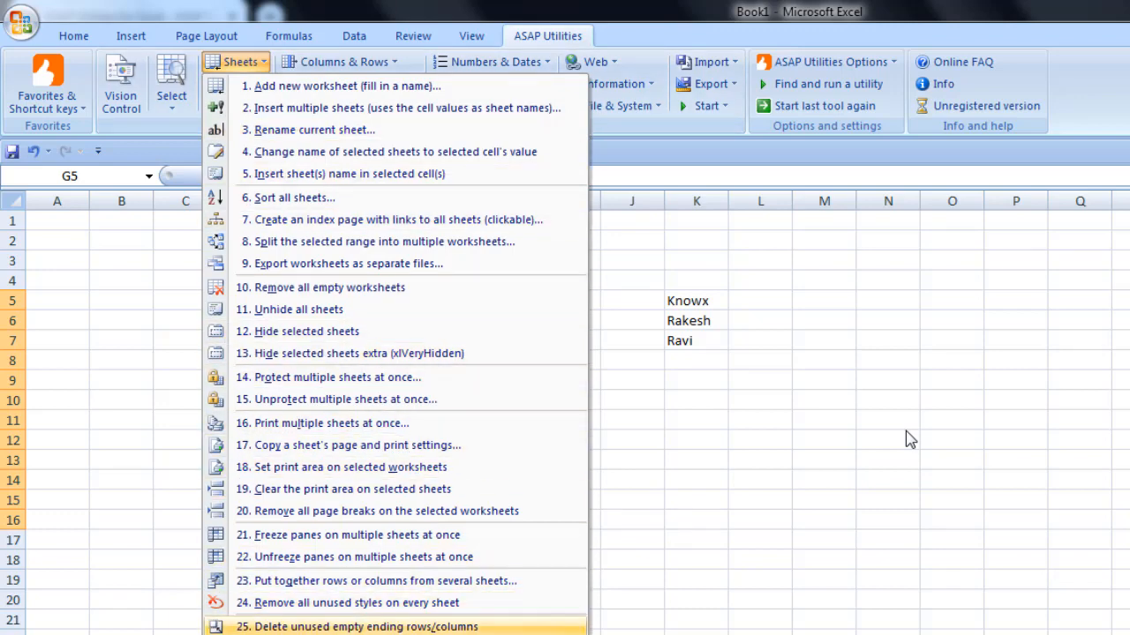
{"action": "key", "text": "Up"}
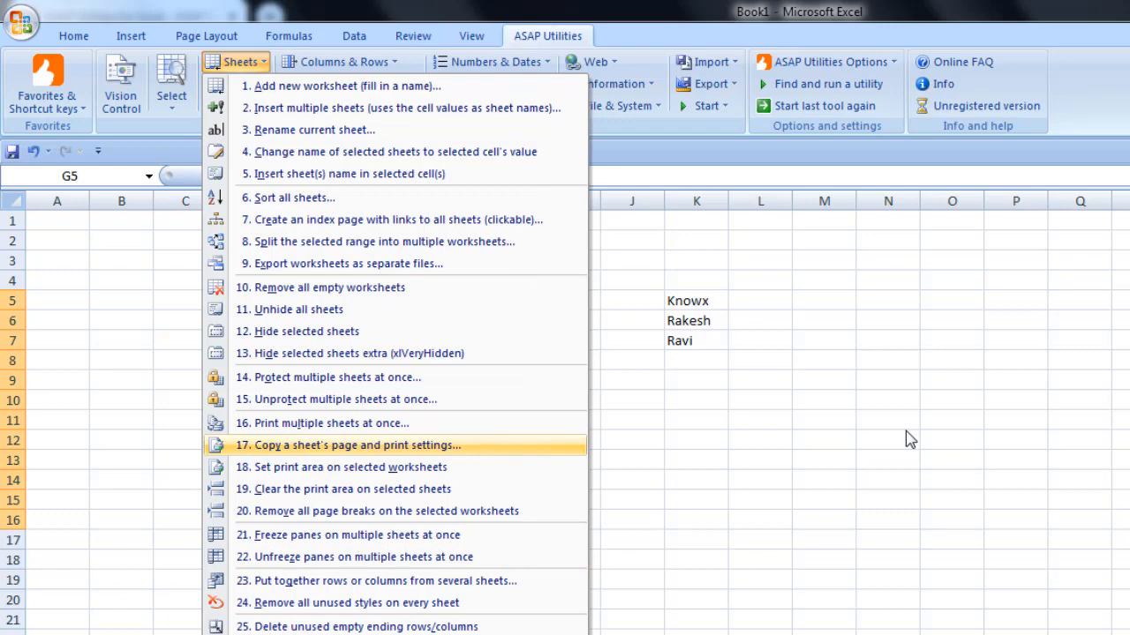
{"action": "key", "text": "Up"}
{"action": "key", "text": "Up"}
{"action": "key", "text": "Up"}
{"action": "key", "text": "Up"}
{"action": "key", "text": "Up"}
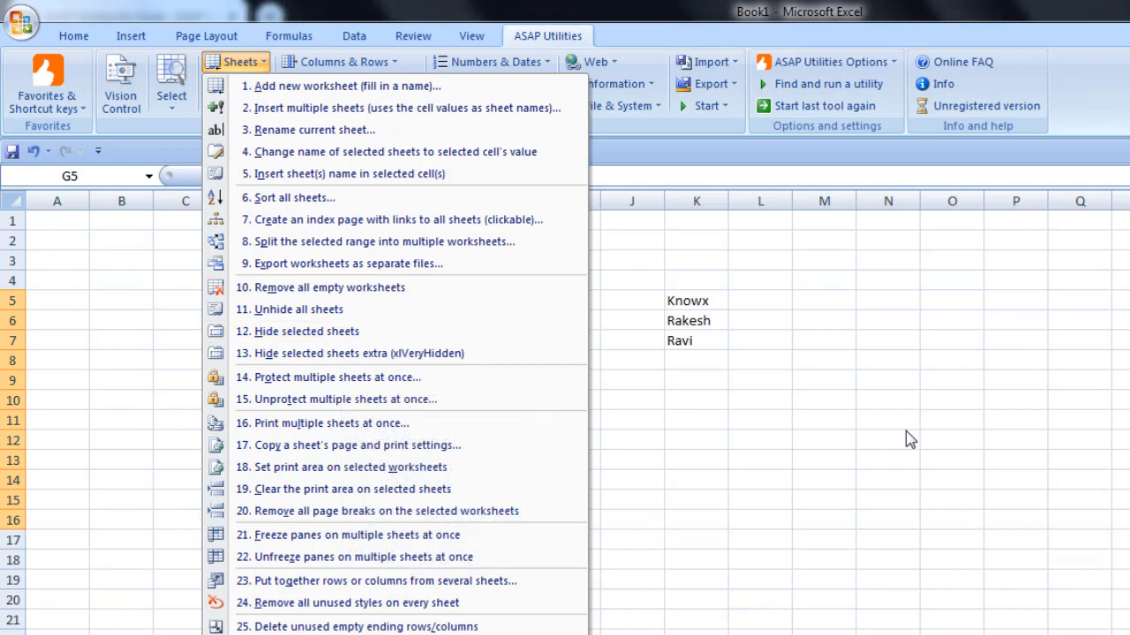
{"action": "key", "text": "Down"}
{"action": "key", "text": "Down"}
{"action": "key", "text": "Down"}
{"action": "key", "text": "Down"}
{"action": "key", "text": "Down"}
{"action": "key", "text": "Down"}
{"action": "key", "text": "Down"}
{"action": "key", "text": "Down"}
{"action": "key", "text": "Down"}
{"action": "key", "text": "Down"}
{"action": "key", "text": "Down"}
{"action": "key", "text": "Down"}
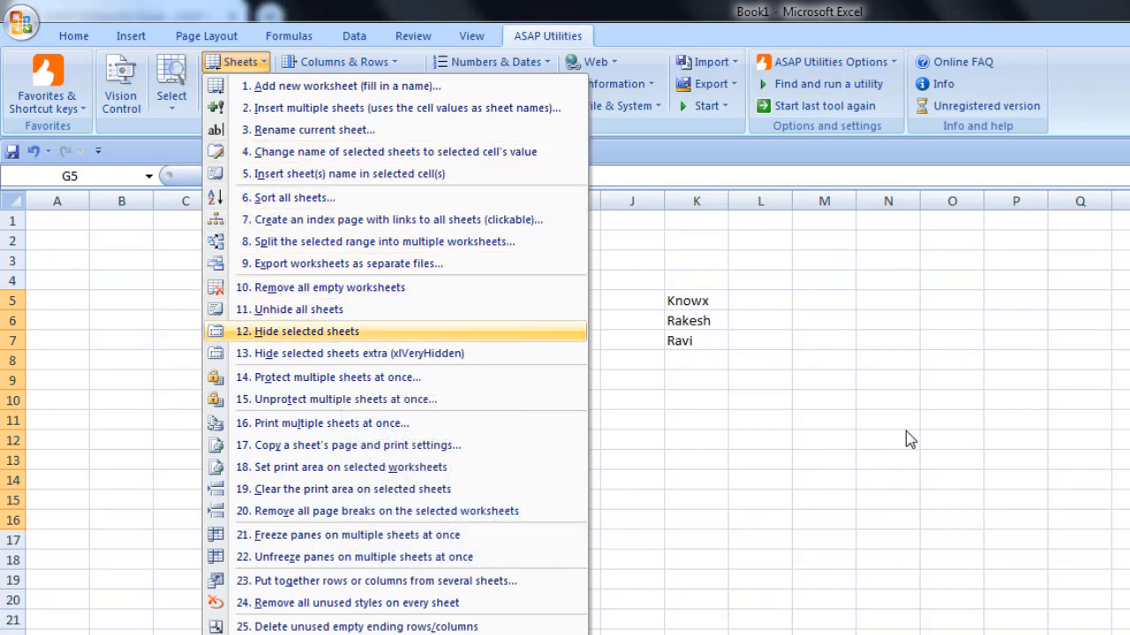
{"action": "key", "text": "Down"}
{"action": "key", "text": "Down"}
{"action": "key", "text": "Down"}
{"action": "key", "text": "Down"}
{"action": "key", "text": "Down"}
{"action": "key", "text": "Down"}
{"action": "key", "text": "Down"}
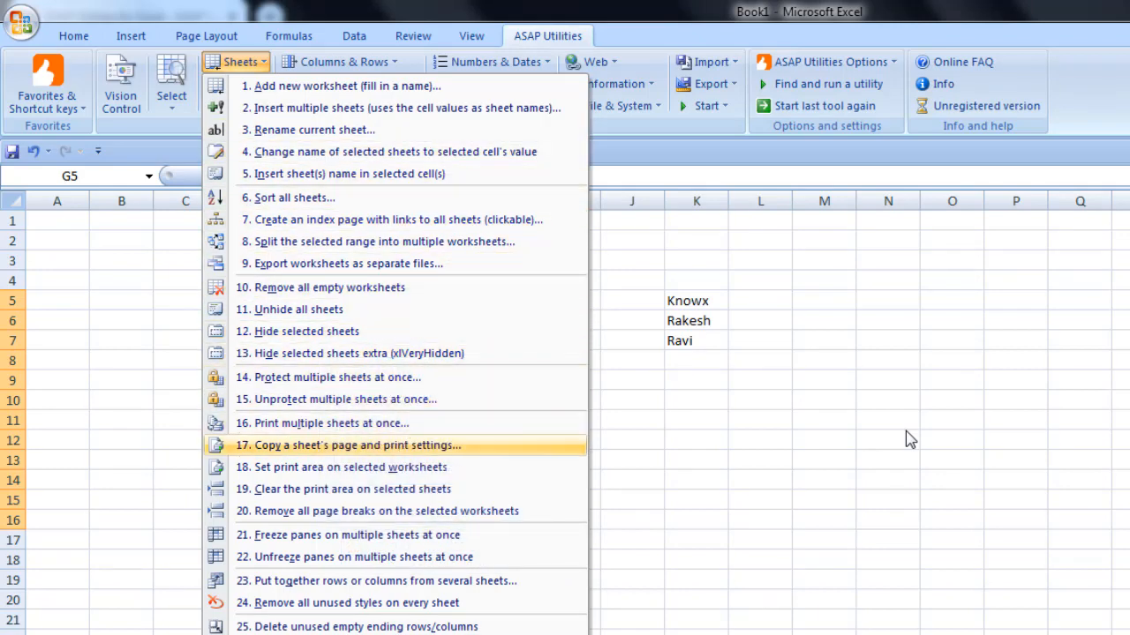
{"action": "key", "text": "Down"}
{"action": "key", "text": "Down"}
{"action": "key", "text": "Down"}
{"action": "key", "text": "Down"}
{"action": "key", "text": "Down"}
{"action": "key", "text": "Down"}
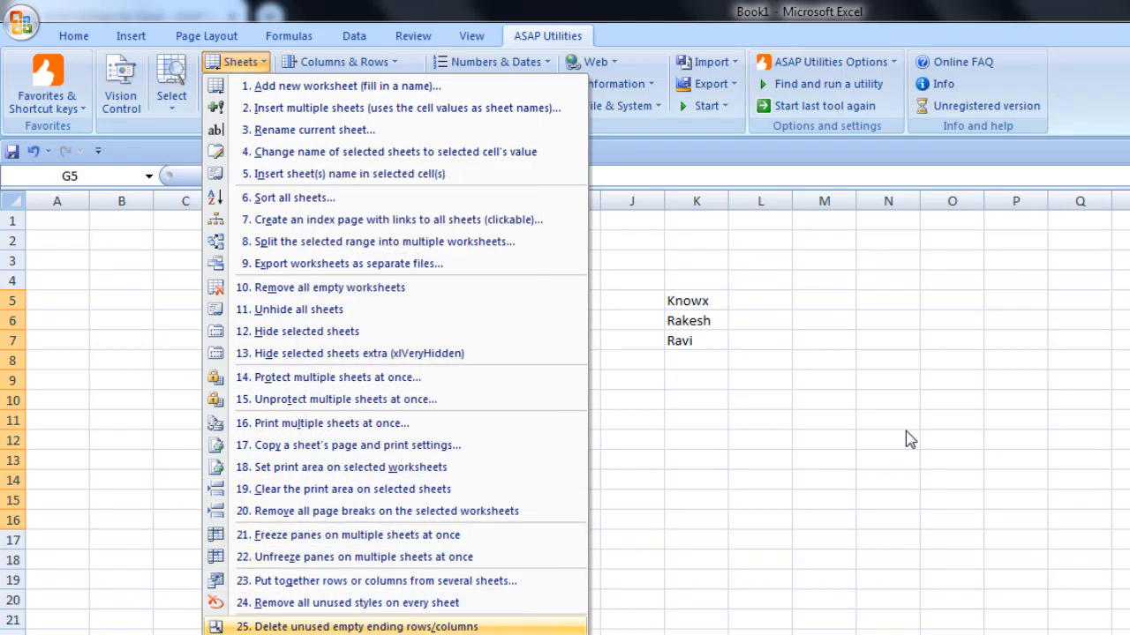
{"action": "key", "text": "Up"}
{"action": "key", "text": "Up"}
{"action": "key", "text": "Up"}
{"action": "key", "text": "Up"}
{"action": "key", "text": "Up"}
{"action": "key", "text": "Up"}
{"action": "key", "text": "Up"}
{"action": "key", "text": "Up"}
{"action": "key", "text": "Up"}
{"action": "key", "text": "Up"}
{"action": "key", "text": "Up"}
{"action": "key", "text": "Up"}
{"action": "key", "text": "Up"}
{"action": "key", "text": "Up"}
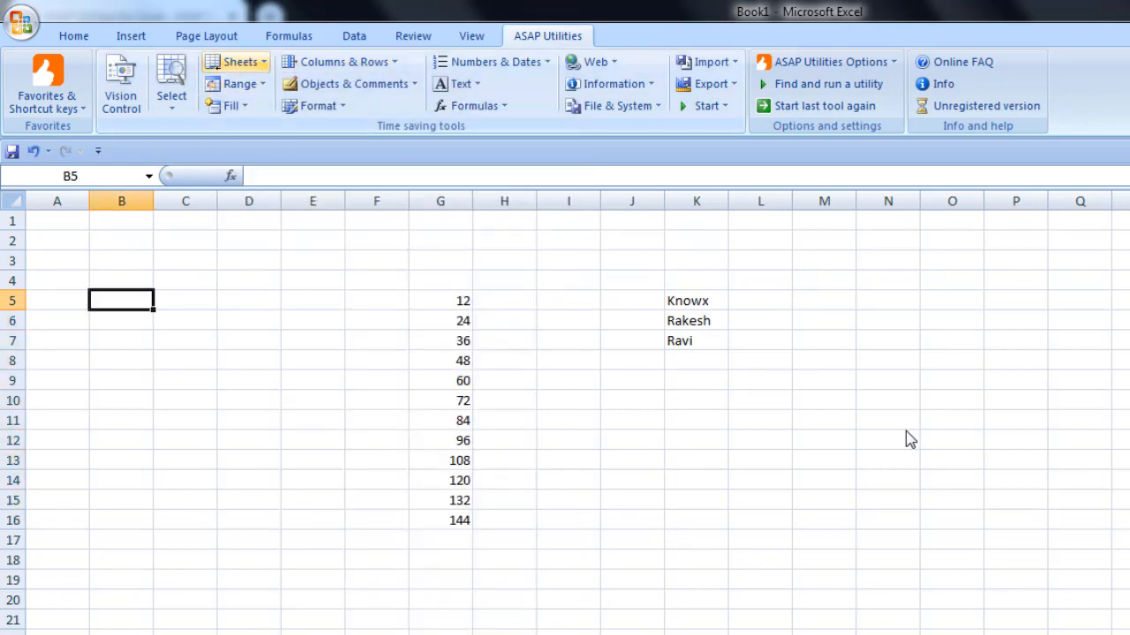
Step: Look through the ASAP Utilities range tools, such as paste special with combinations and counting or coloring duplicates
{"action": "key", "text": "Down"}
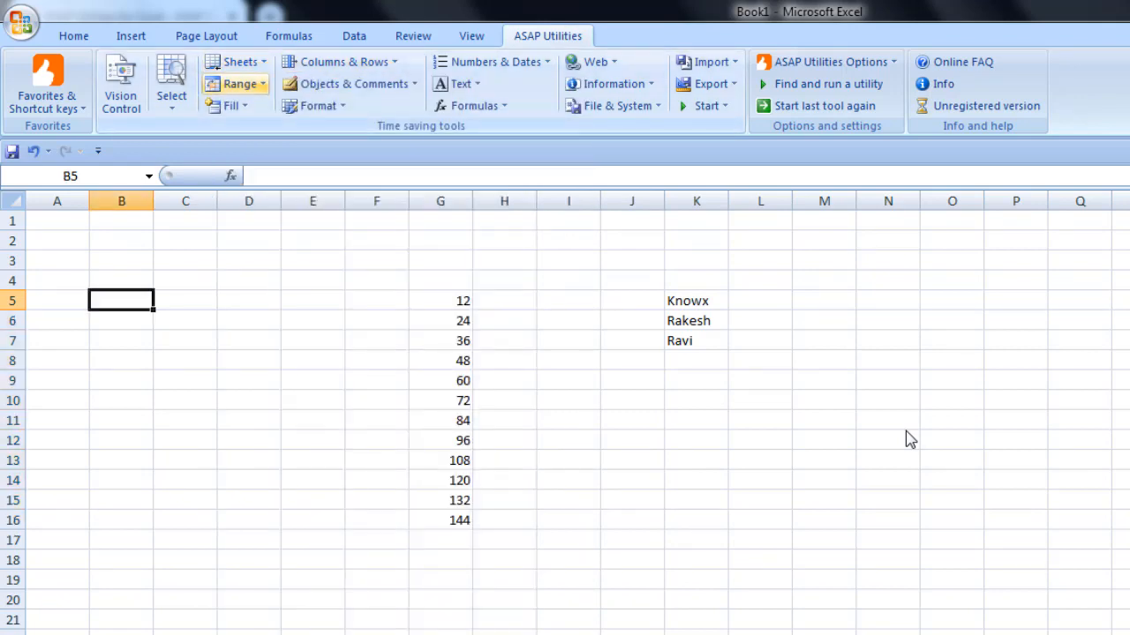
{"action": "key", "text": "Return"}
{"action": "key", "text": "Down"}
{"action": "key", "text": "Down"}
{"action": "key", "text": "Down"}
{"action": "key", "text": "Down"}
{"action": "key", "text": "Down"}
{"action": "key", "text": "Down"}
{"action": "key", "text": "Down"}
{"action": "key", "text": "Down"}
{"action": "key", "text": "Down"}
{"action": "key", "text": "Down"}
{"action": "key", "text": "Down"}
{"action": "key", "text": "Down"}
{"action": "key", "text": "Down"}
{"action": "key", "text": "Down"}
{"action": "key", "text": "Down"}
{"action": "key", "text": "Down"}
{"action": "key", "text": "Down"}
{"action": "key", "text": "Down"}
{"action": "key", "text": "Down"}
{"action": "key", "text": "Down"}
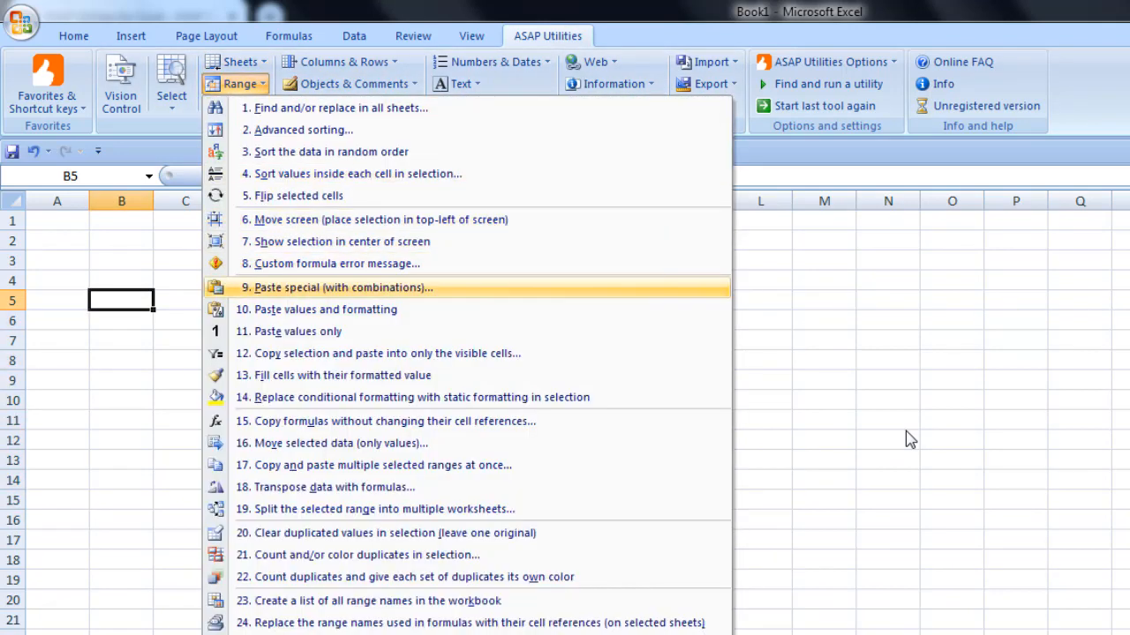
{"action": "key", "text": "Up"}
{"action": "key", "text": "Up"}
{"action": "key", "text": "Up"}
{"action": "key", "text": "Down"}
{"action": "key", "text": "Down"}
{"action": "key", "text": "Down"}
{"action": "key", "text": "Down"}
{"action": "key", "text": "Down"}
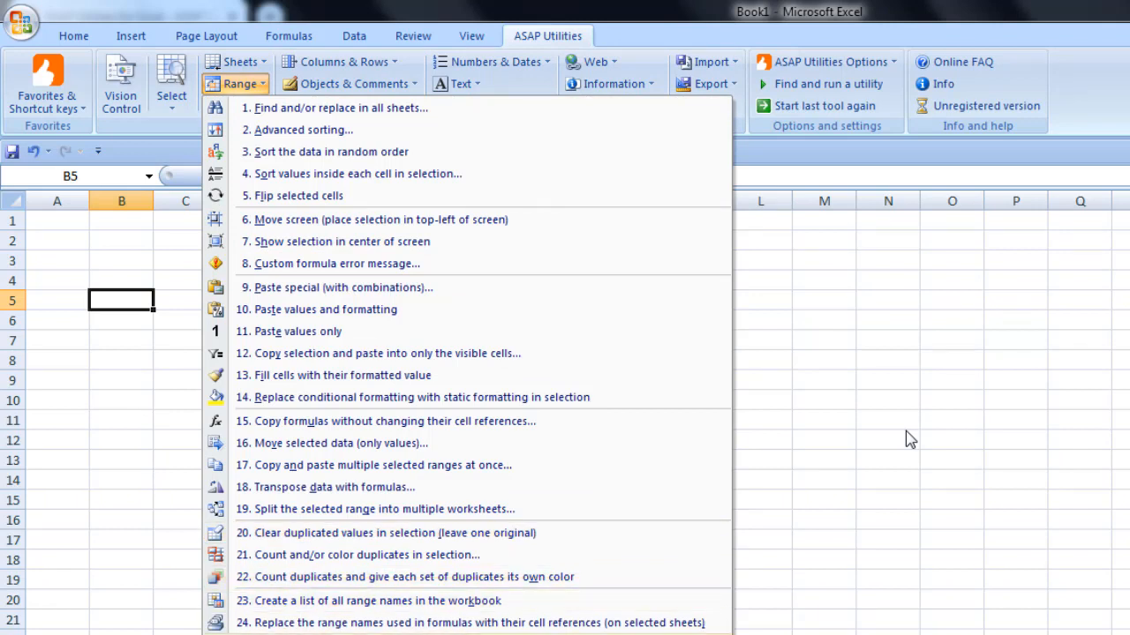
{"action": "key", "text": "Up"}
{"action": "key", "text": "Up"}
{"action": "key", "text": "Up"}
{"action": "key", "text": "Up"}
{"action": "key", "text": "Up"}
{"action": "key", "text": "Up"}
{"action": "key", "text": "Up"}
{"action": "key", "text": "Up"}
{"action": "key", "text": "Up"}
{"action": "key", "text": "Up"}
{"action": "key", "text": "Up"}
{"action": "key", "text": "Up"}
{"action": "key", "text": "Up"}
{"action": "key", "text": "Up"}
{"action": "key", "text": "Up"}
{"action": "key", "text": "Up"}
{"action": "key", "text": "Up"}
{"action": "key", "text": "Up"}
{"action": "key", "text": "Up"}
{"action": "key", "text": "Up"}
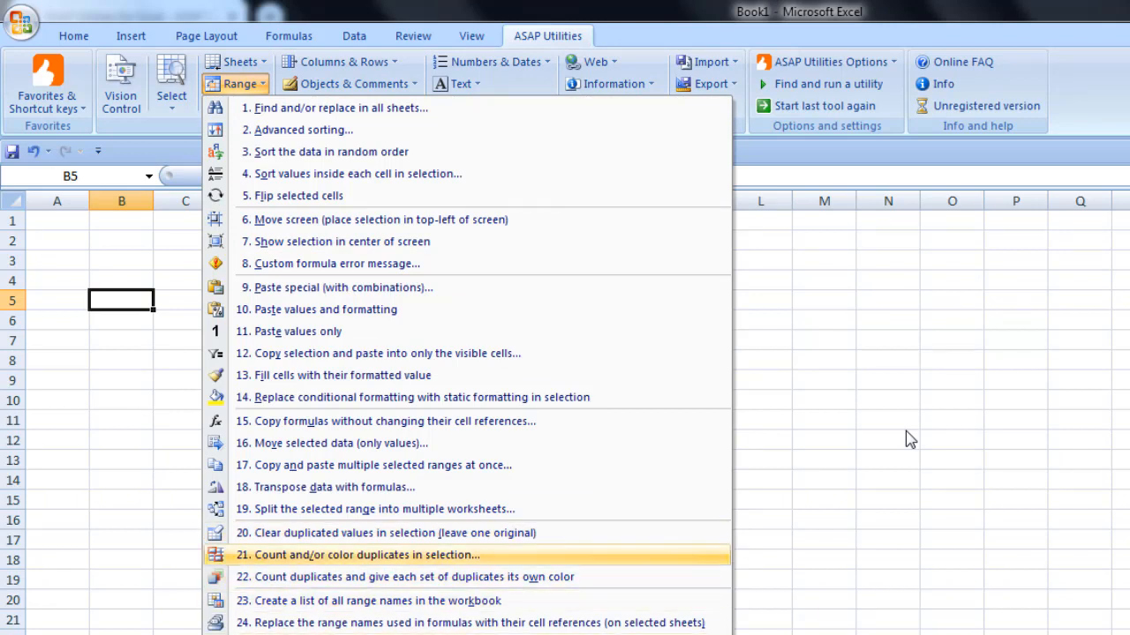
{"action": "key", "text": "Up"}
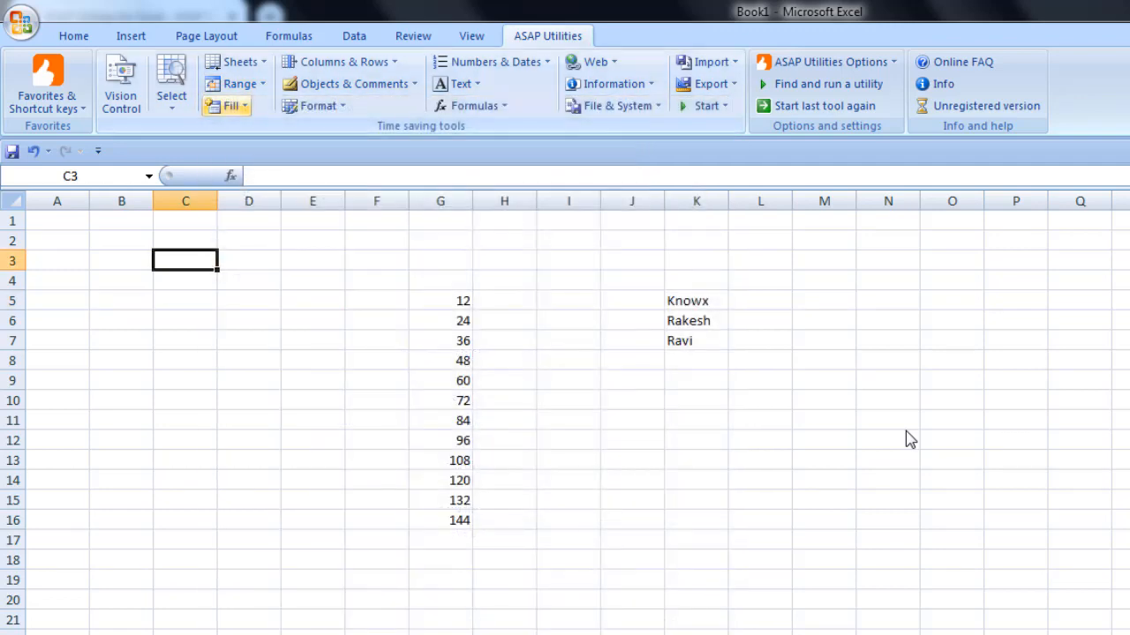
Step: Look through the ASAP Utilities column and row tools, including deleting empty columns, merging row data and coloring each n'th row
{"action": "key", "text": "Tab"}
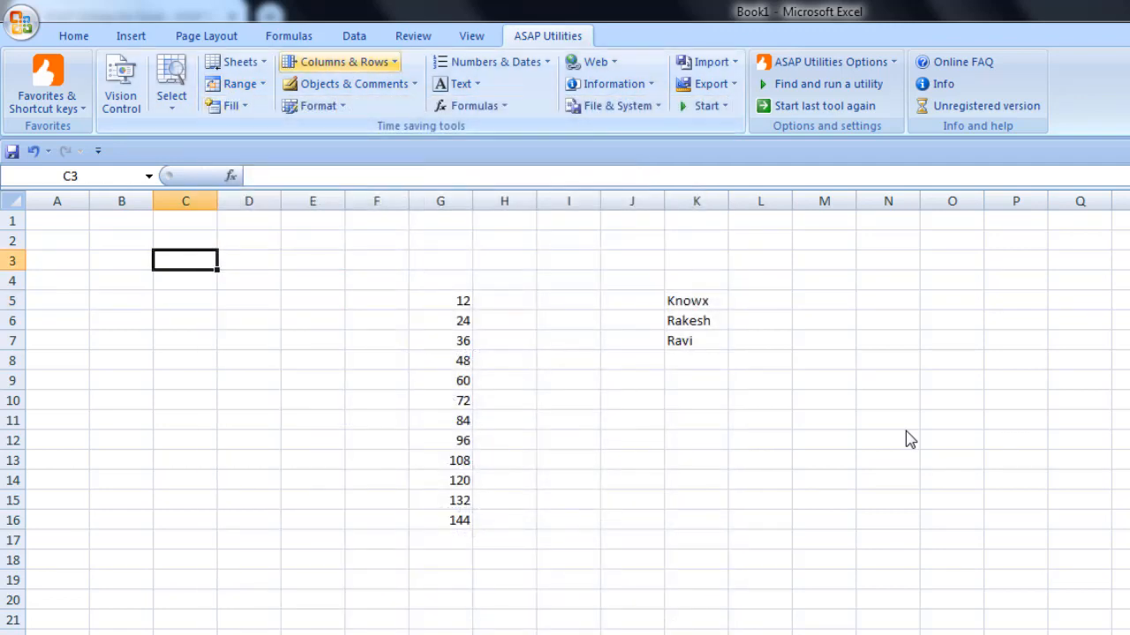
{"action": "key", "text": "Return"}
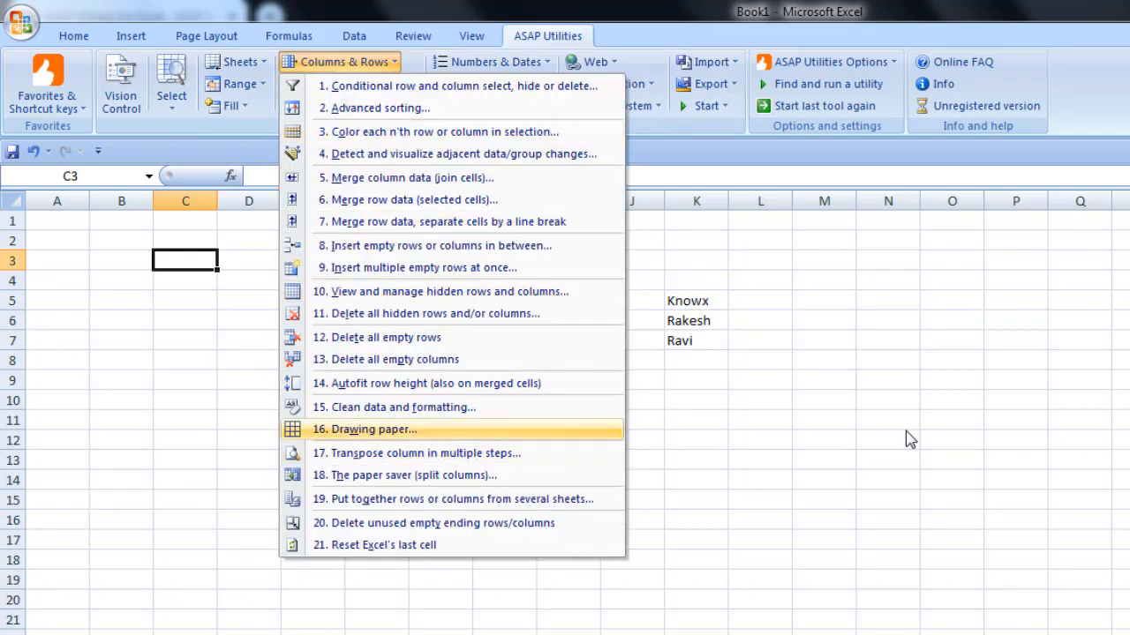
{"action": "key", "text": "Up"}
{"action": "key", "text": "Up"}
{"action": "key", "text": "Up"}
{"action": "key", "text": "Up"}
{"action": "key", "text": "Down"}
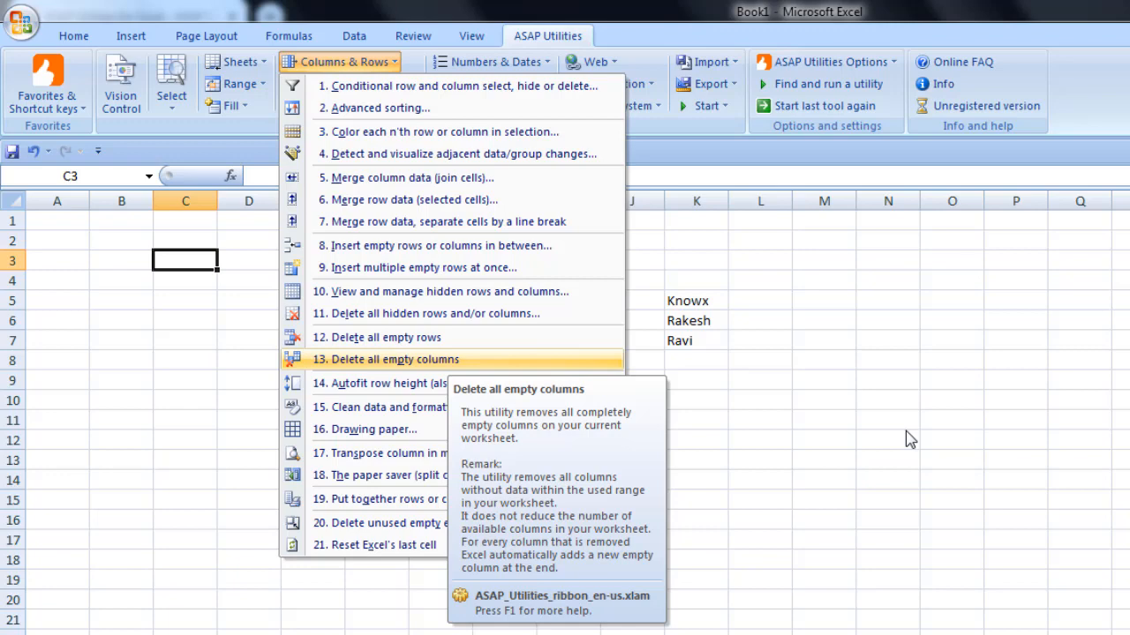
{"action": "key", "text": "Up"}
{"action": "key", "text": "Up"}
{"action": "key", "text": "Up"}
{"action": "key", "text": "Up"}
{"action": "key", "text": "Up"}
{"action": "key", "text": "Up"}
{"action": "key", "text": "Up"}
{"action": "key", "text": "Up"}
{"action": "key", "text": "Down"}
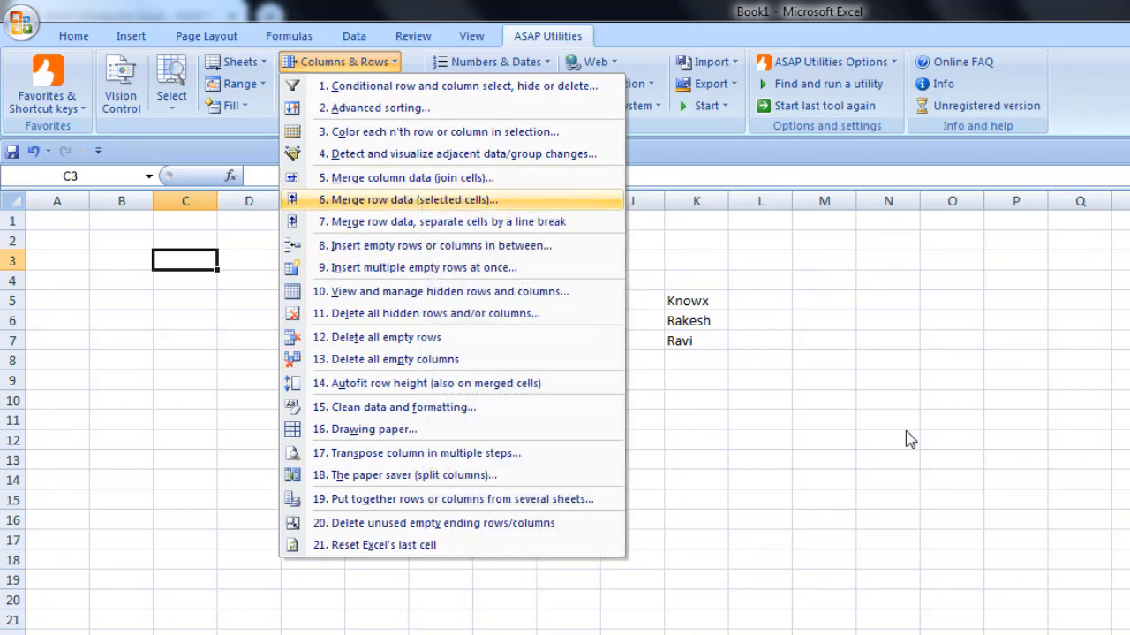
{"action": "key", "text": "Up"}
{"action": "key", "text": "Up"}
{"action": "key", "text": "Up"}
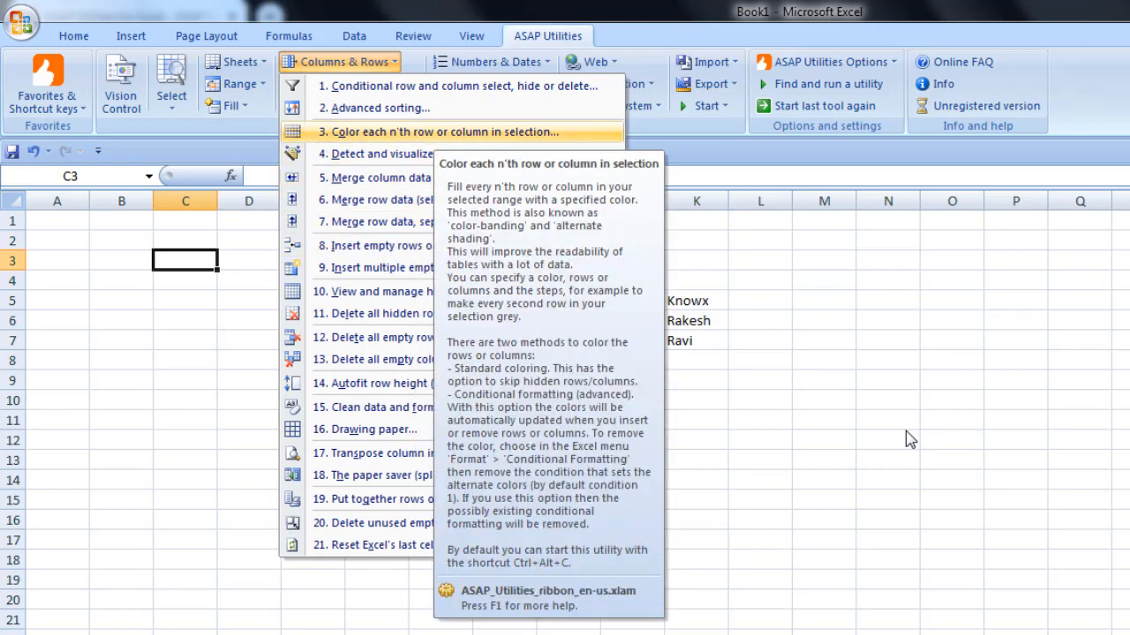
{"action": "key", "text": "Down"}
{"action": "key", "text": "Down"}
{"action": "key", "text": "Down"}
{"action": "key", "text": "Down"}
{"action": "key", "text": "Down"}
{"action": "key", "text": "Down"}
{"action": "key", "text": "Down"}
{"action": "key", "text": "Down"}
{"action": "key", "text": "Down"}
{"action": "key", "text": "Down"}
{"action": "key", "text": "Down"}
{"action": "key", "text": "Down"}
{"action": "key", "text": "Down"}
{"action": "key", "text": "Down"}
{"action": "key", "text": "Down"}
{"action": "key", "text": "Down"}
{"action": "key", "text": "Down"}
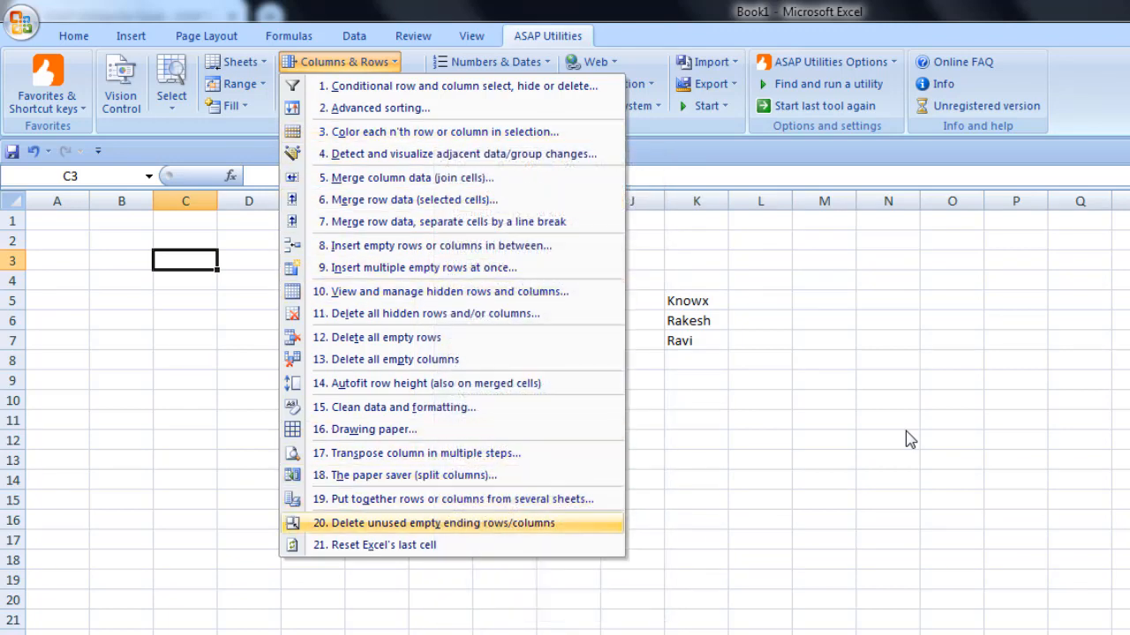
Step: Look over the remaining column and row tools, such as transposing a column in multiple steps, drawing paper and the paper saver
{"action": "key", "text": "Down"}
{"action": "key", "text": "Up"}
{"action": "key", "text": "Up"}
{"action": "key", "text": "Up"}
{"action": "key", "text": "Up"}
{"action": "key", "text": "Up"}
{"action": "key", "text": "Up"}
{"action": "key", "text": "Up"}
{"action": "key", "text": "Up"}
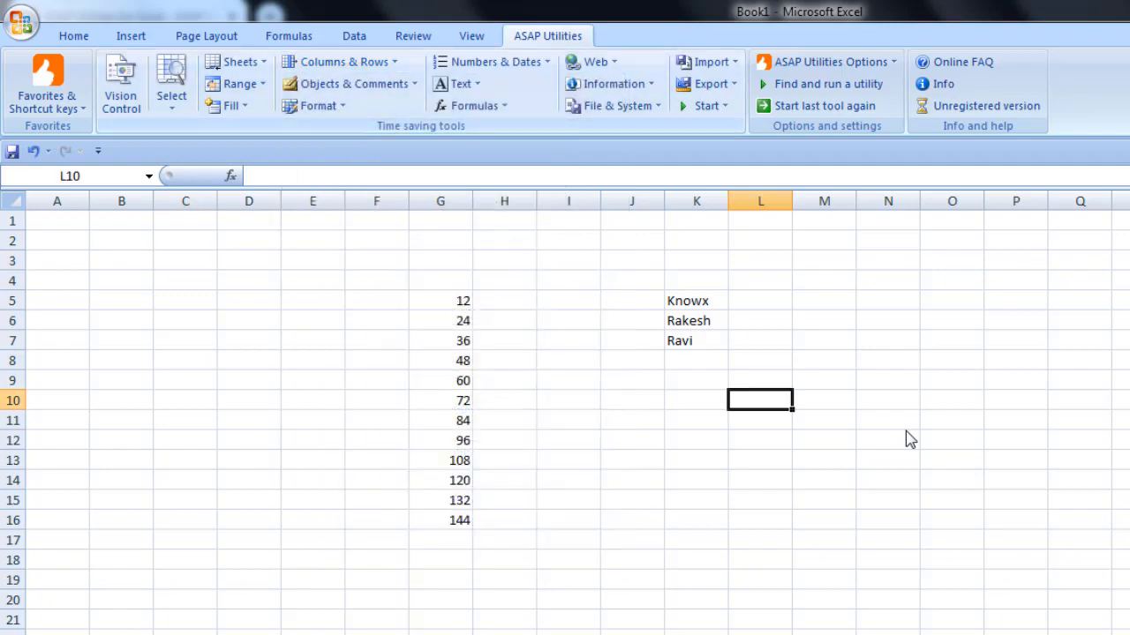
Step: Look through the ASAP Utilities format tools, such as unwrapping text, removing validations or conditional formatting and coloring duplicates
{"action": "key", "text": "Return"}
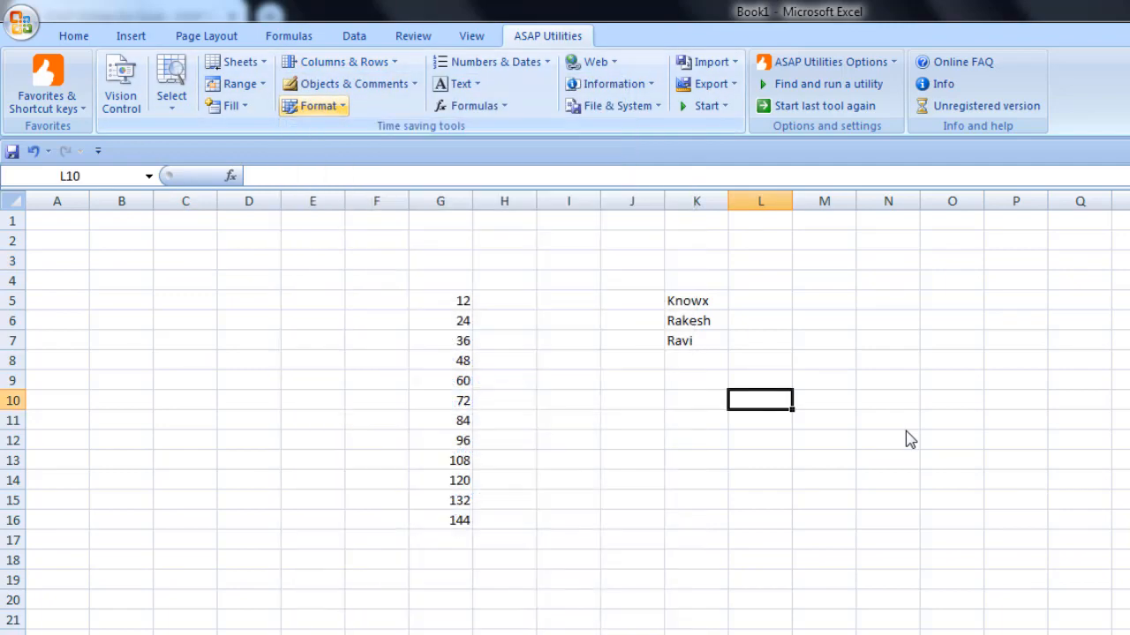
{"action": "key", "text": "Down"}
{"action": "key", "text": "Down"}
{"action": "key", "text": "Down"}
{"action": "key", "text": "Down"}
{"action": "key", "text": "Down"}
{"action": "key", "text": "Down"}
{"action": "key", "text": "Down"}
{"action": "key", "text": "Down"}
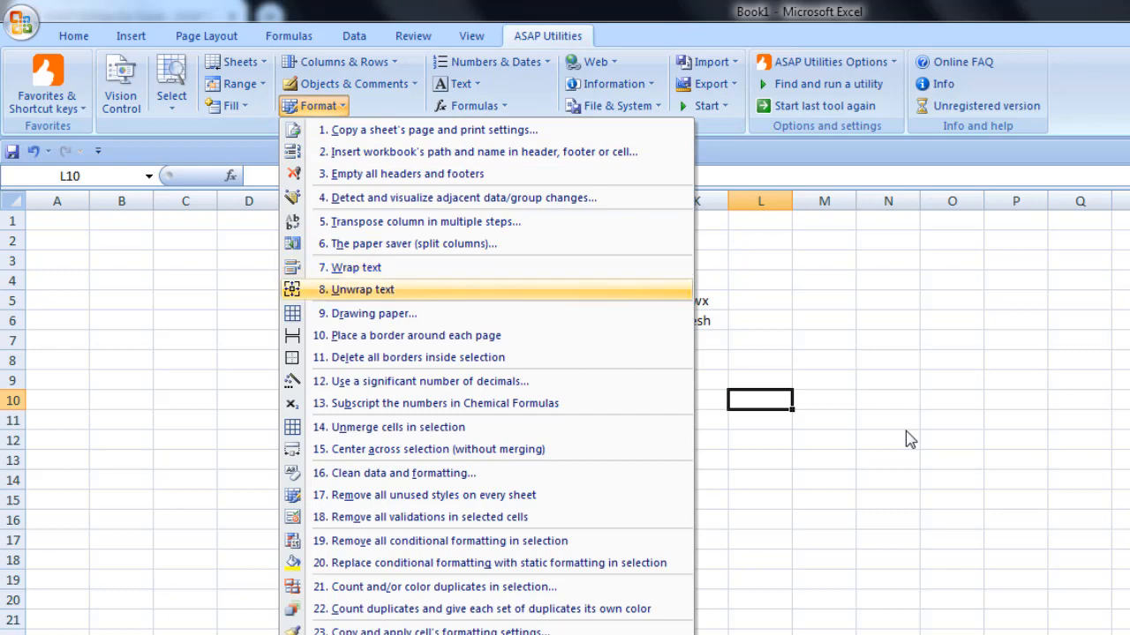
{"action": "key", "text": "Down"}
{"action": "key", "text": "Down"}
{"action": "key", "text": "Down"}
{"action": "key", "text": "Down"}
{"action": "key", "text": "Down"}
{"action": "key", "text": "Down"}
{"action": "key", "text": "Down"}
{"action": "key", "text": "Down"}
{"action": "key", "text": "Down"}
{"action": "key", "text": "Down"}
{"action": "key", "text": "Down"}
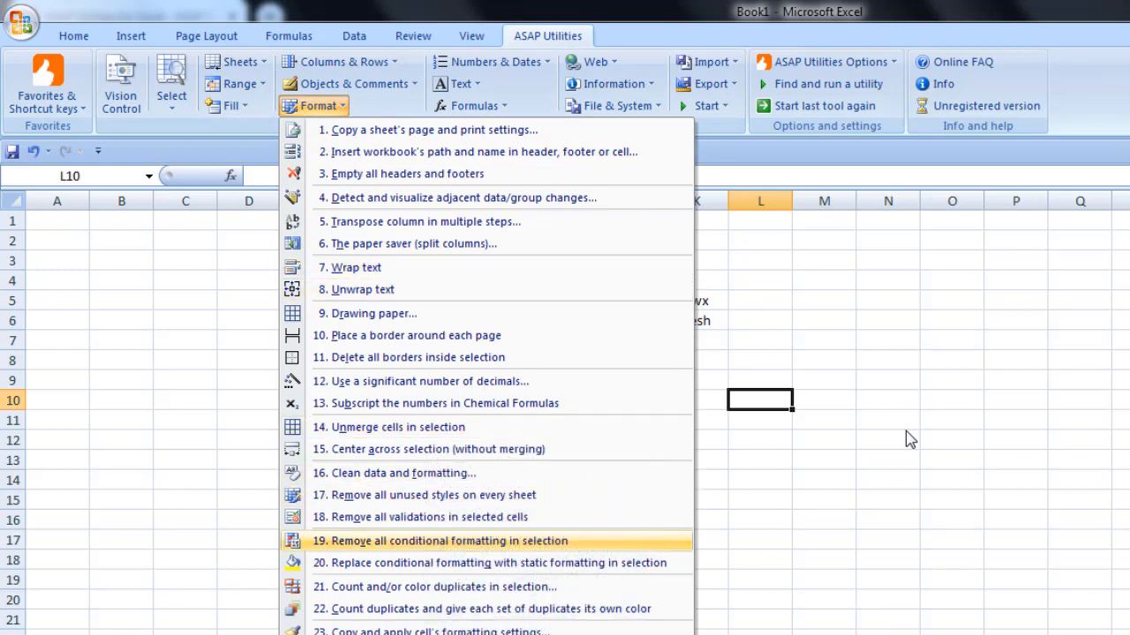
{"action": "key", "text": "Up"}
{"action": "key", "text": "Up"}
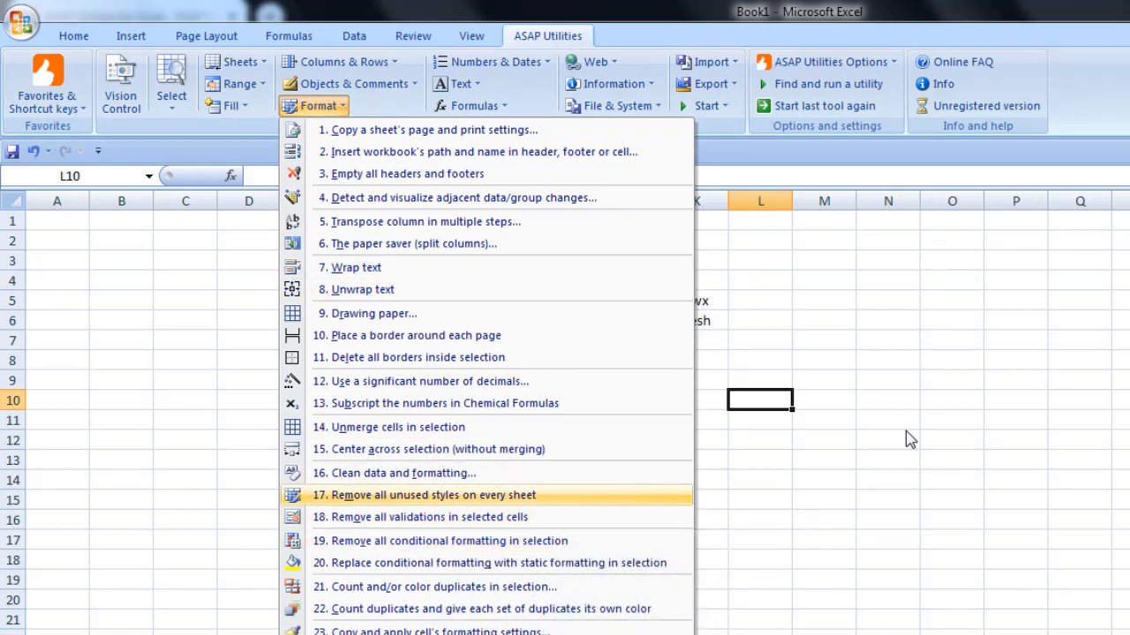
{"action": "key", "text": "Down"}
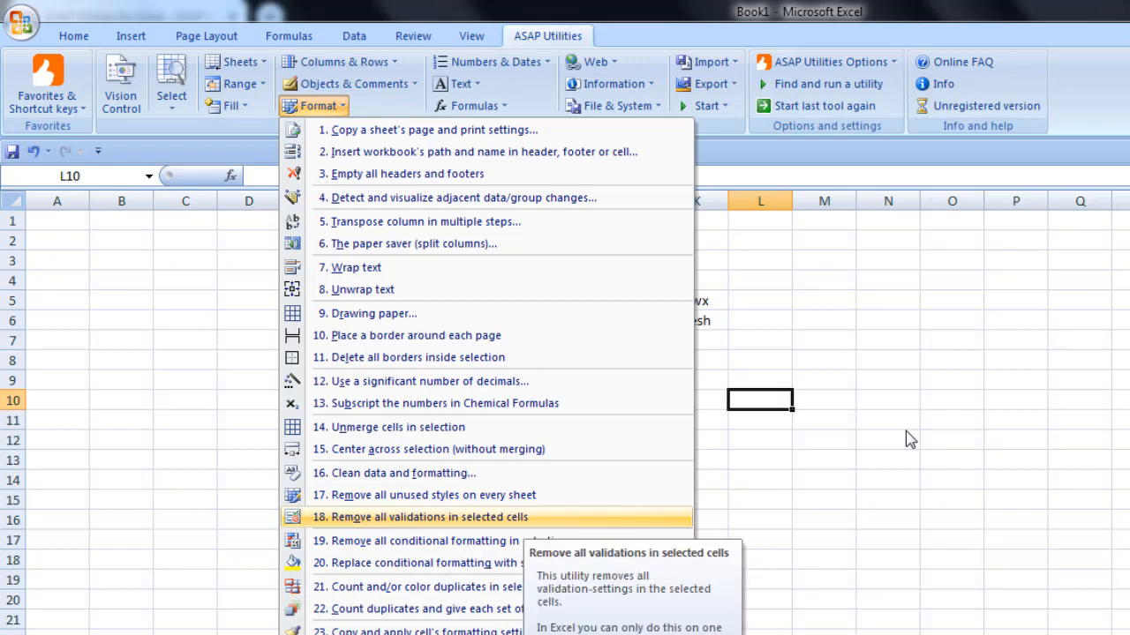
{"action": "key", "text": "Down"}
{"action": "key", "text": "Down"}
{"action": "key", "text": "Down"}
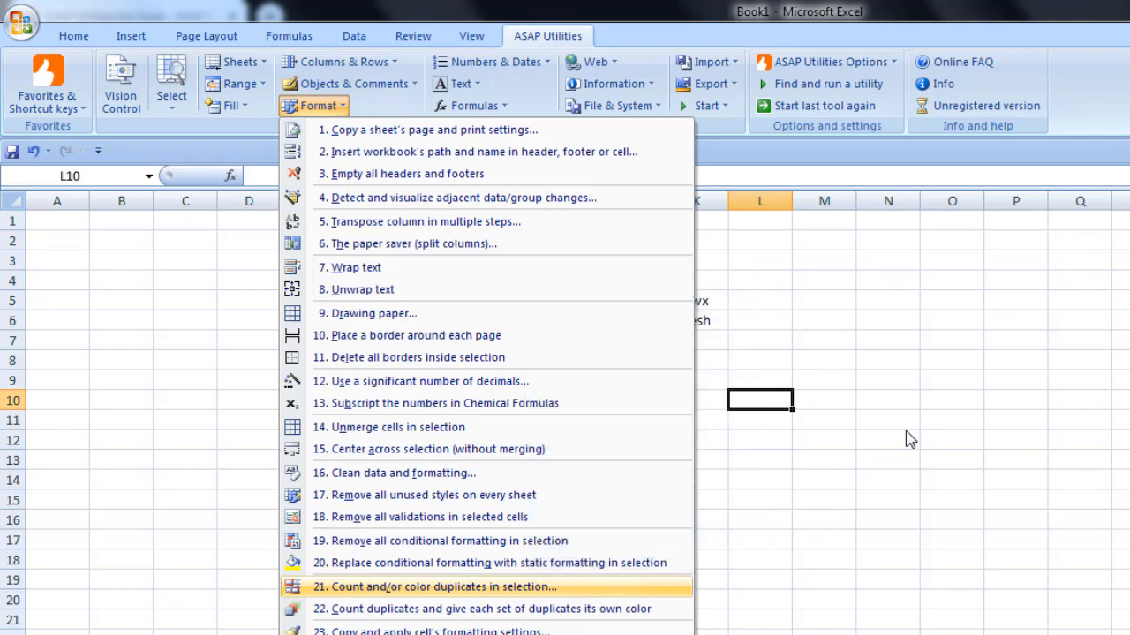
Step: Look through the ASAP Utilities number and date tools, such as spelling out amounts, rounding numbers and converting dates
{"action": "key", "text": "Right"}
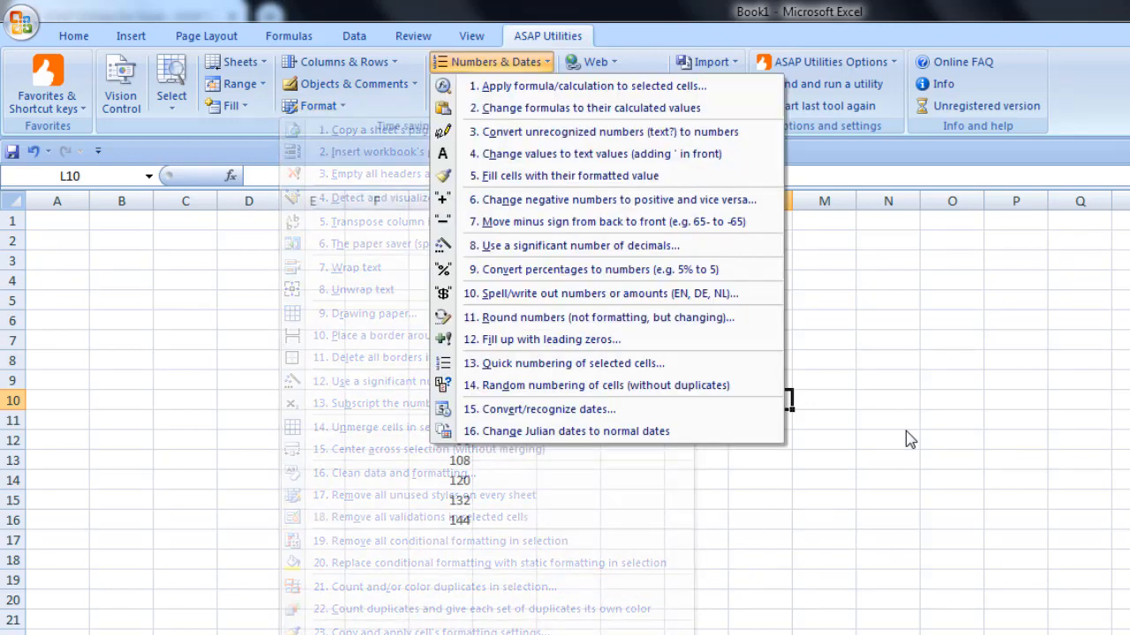
{"action": "key", "text": "Down"}
{"action": "key", "text": "Down"}
{"action": "key", "text": "Down"}
{"action": "key", "text": "Down"}
{"action": "key", "text": "Down"}
{"action": "key", "text": "Down"}
{"action": "key", "text": "Down"}
{"action": "key", "text": "Down"}
{"action": "key", "text": "Down"}
{"action": "key", "text": "Down"}
{"action": "key", "text": "Down"}
{"action": "key", "text": "Down"}
{"action": "key", "text": "Down"}
{"action": "key", "text": "Down"}
{"action": "key", "text": "Down"}
{"action": "key", "text": "Down"}
{"action": "key", "text": "Down"}
{"action": "key", "text": "Down"}
{"action": "key", "text": "Down"}
{"action": "key", "text": "Down"}
{"action": "key", "text": "Down"}
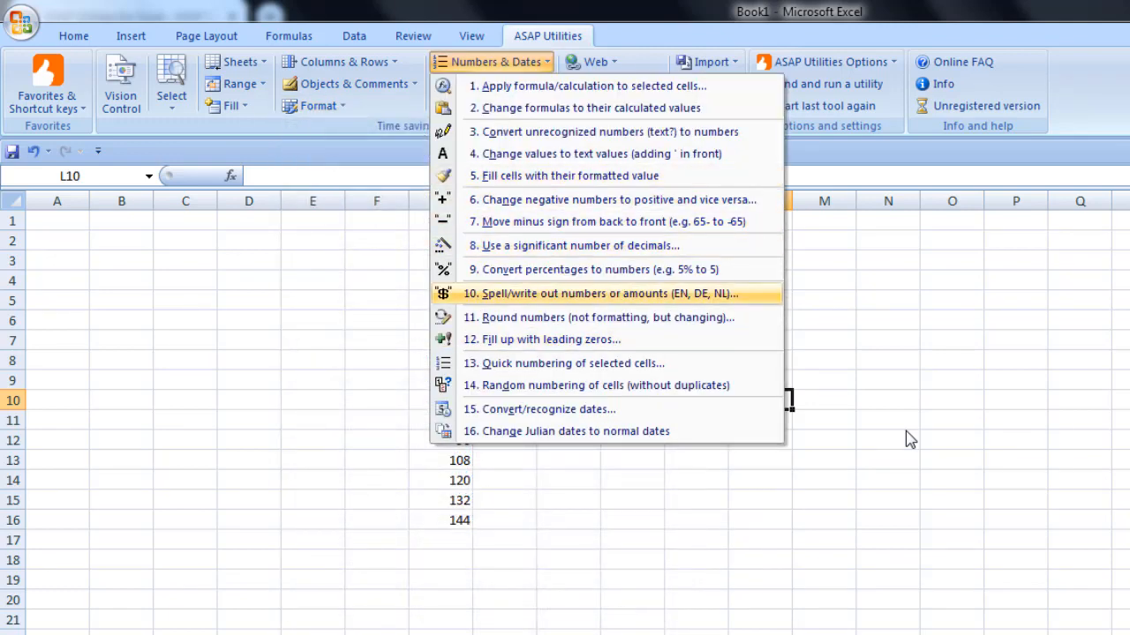
{"action": "key", "text": "Down"}
{"action": "key", "text": "Up"}
{"action": "key", "text": "Up"}
{"action": "key", "text": "Up"}
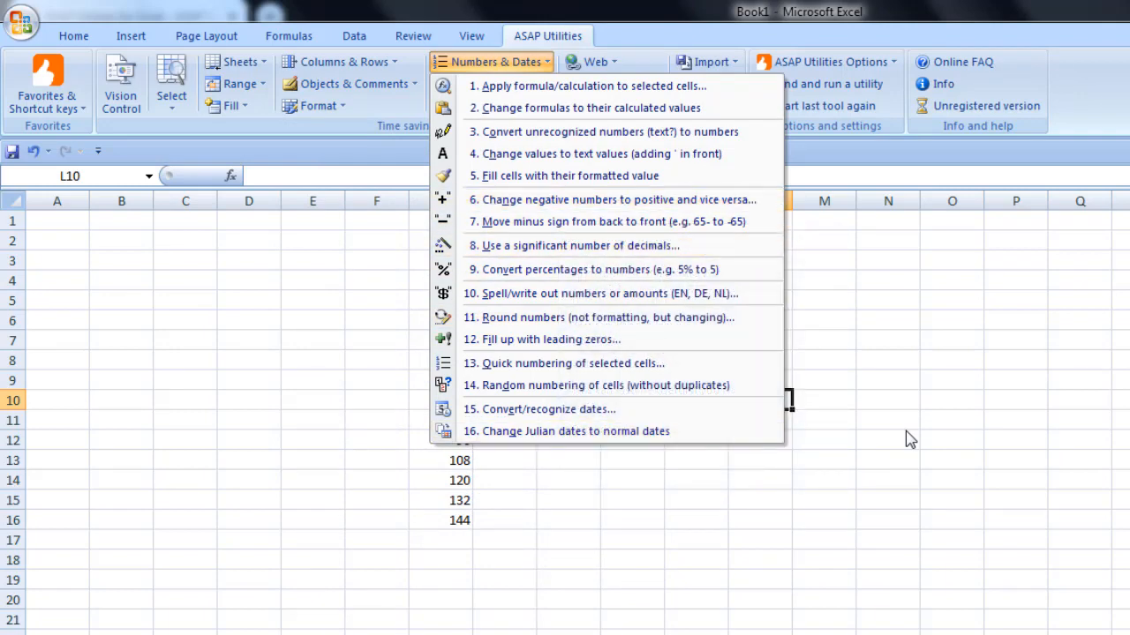
Step: Make all numbers in cells G5:G16 negative with the tool that changes positive and negative numbers
{"action": "left_click", "coordinate": [504, 521]}
{"action": "double_click", "coordinate": [440, 301]}
{"action": "left_click", "coordinate": [568, 420]}
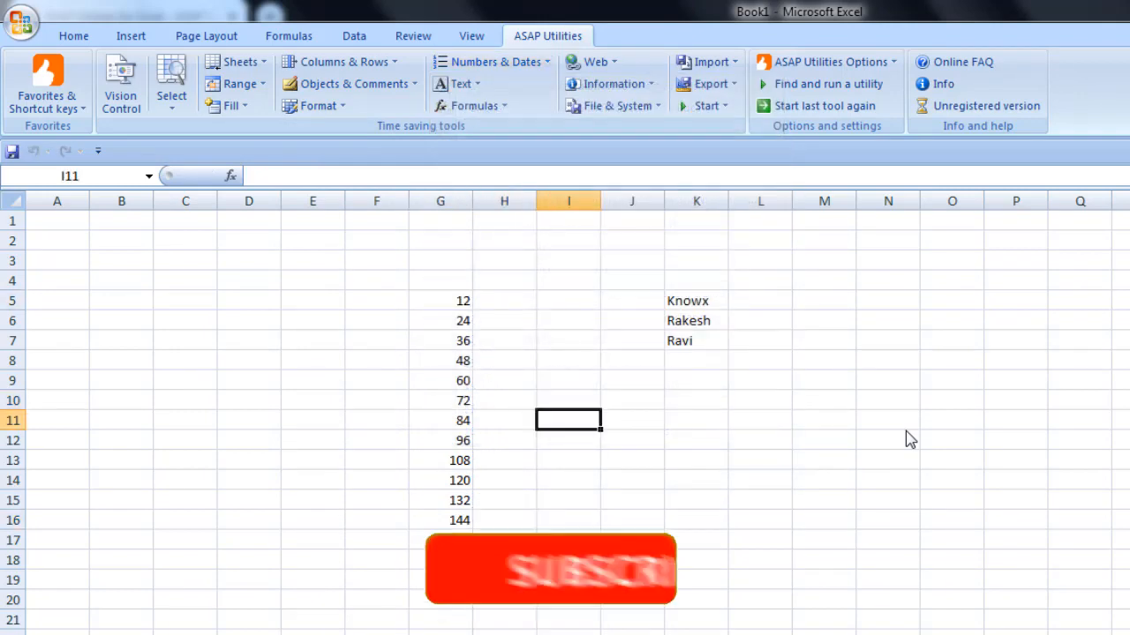
{"action": "left_click_drag", "start_coordinate": [440, 301], "coordinate": [441, 520]}
{"action": "left_click", "coordinate": [496, 62]}
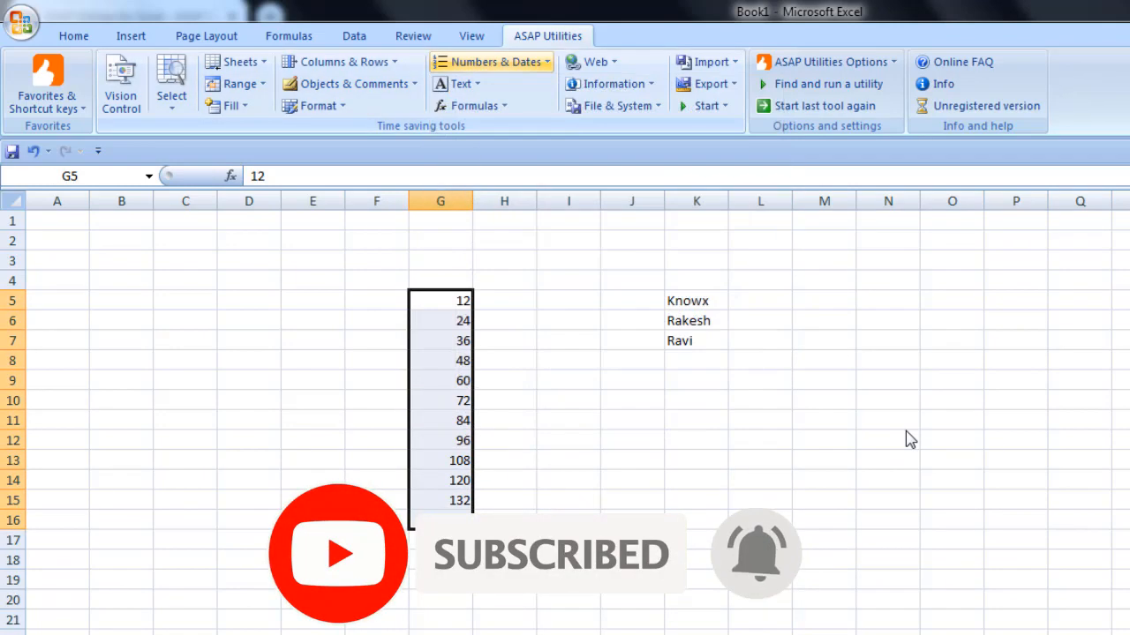
{"action": "left_click", "coordinate": [496, 62]}
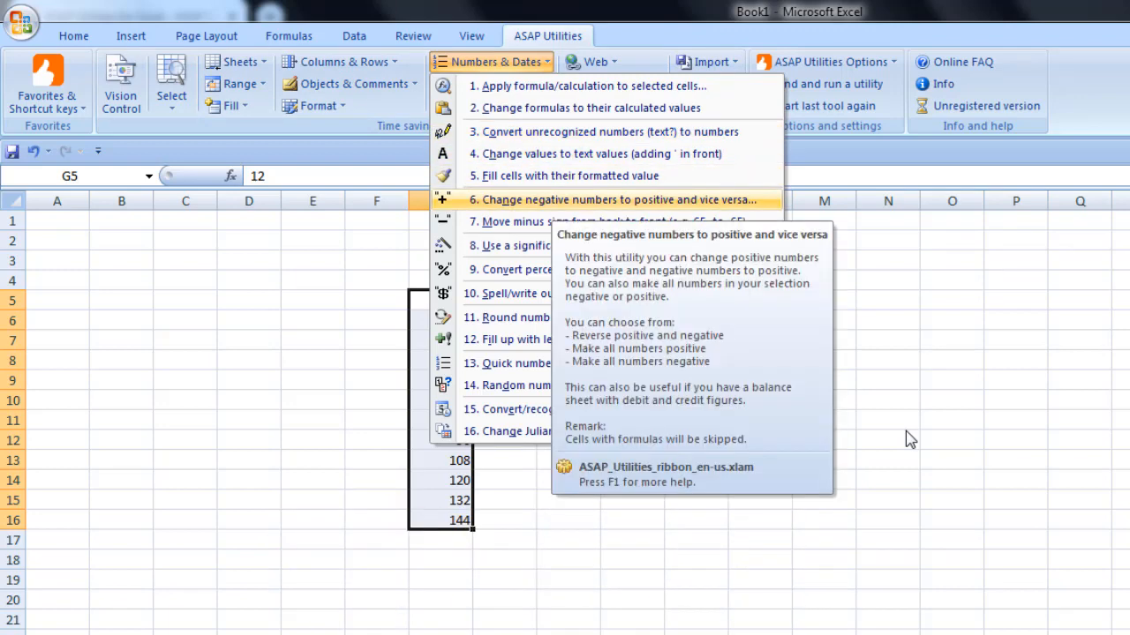
{"action": "left_click", "coordinate": [618, 200]}
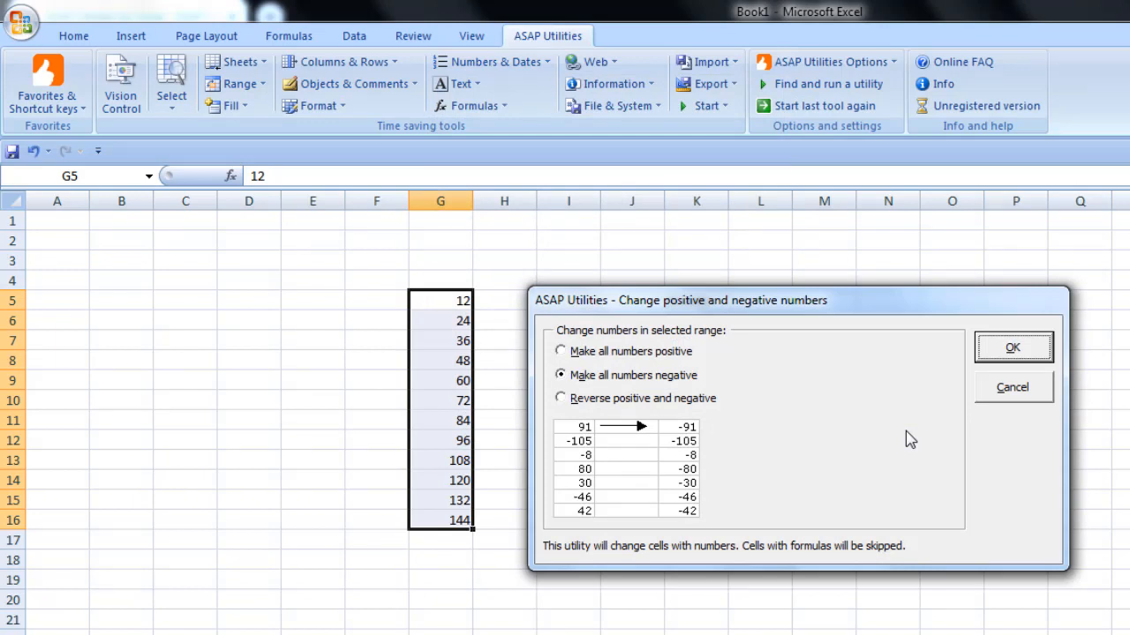
{"action": "key", "text": "Return"}
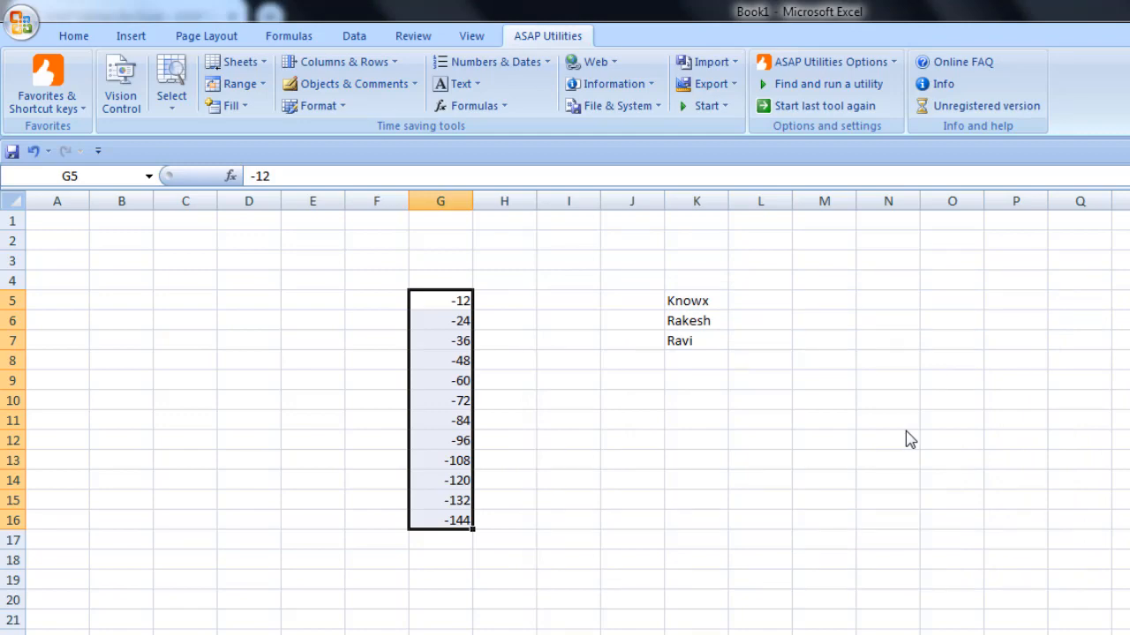
Step: Change the numbers in cells G5:G16 back to positive with the same ASAP Utilities tool
{"action": "left_click", "coordinate": [491, 61]}
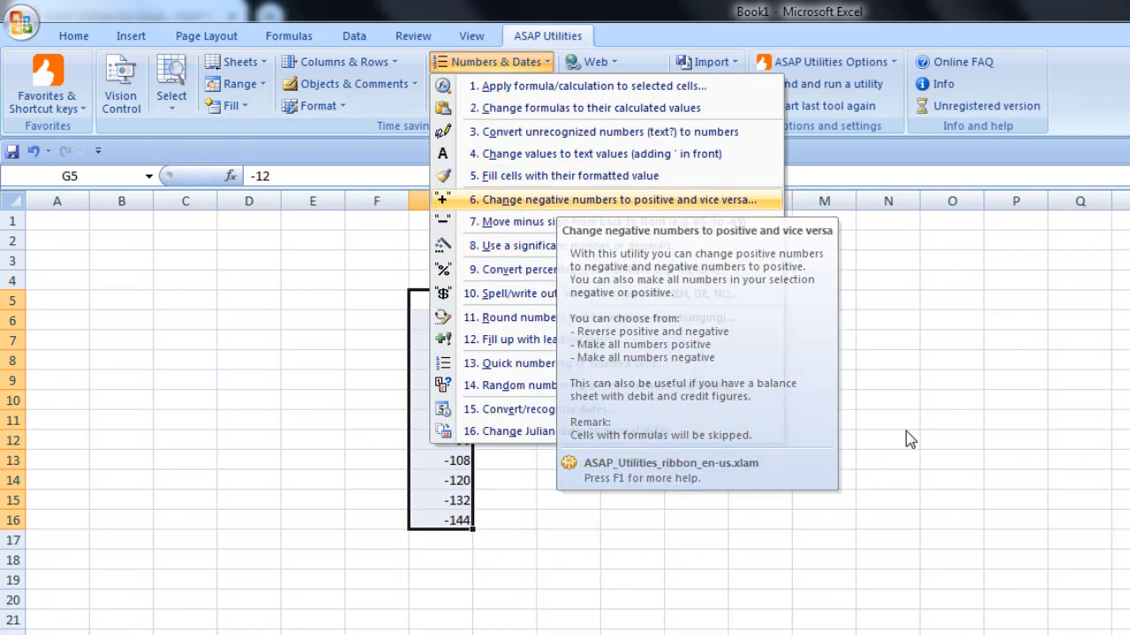
{"action": "key", "text": "Return"}
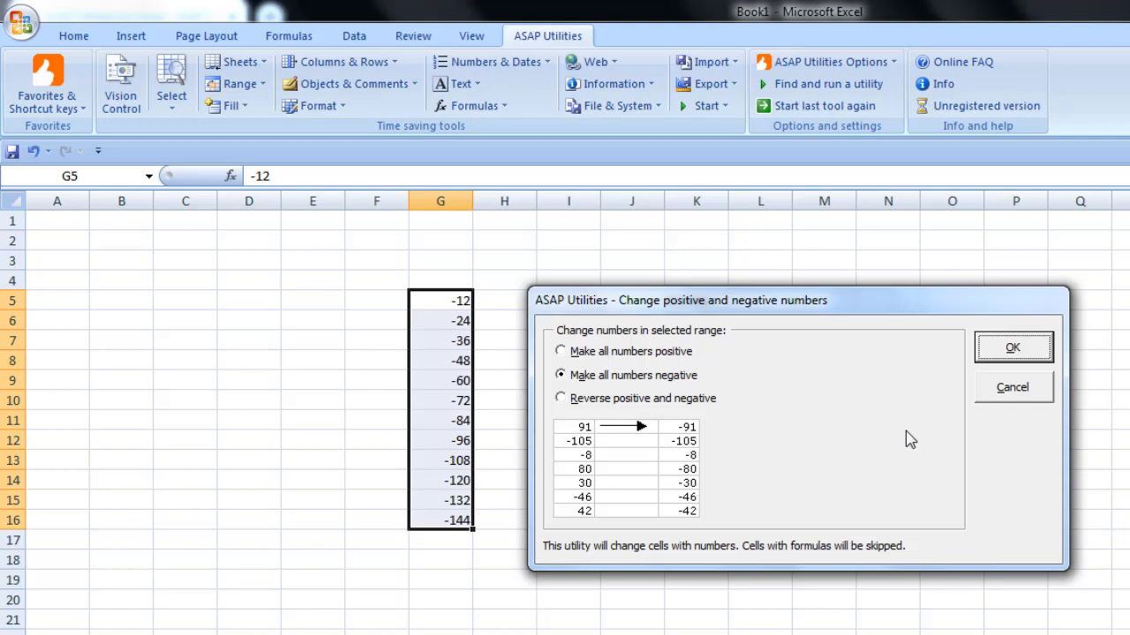
{"action": "key", "text": "alt+m"}
{"action": "left_click", "coordinate": [1014, 348]}
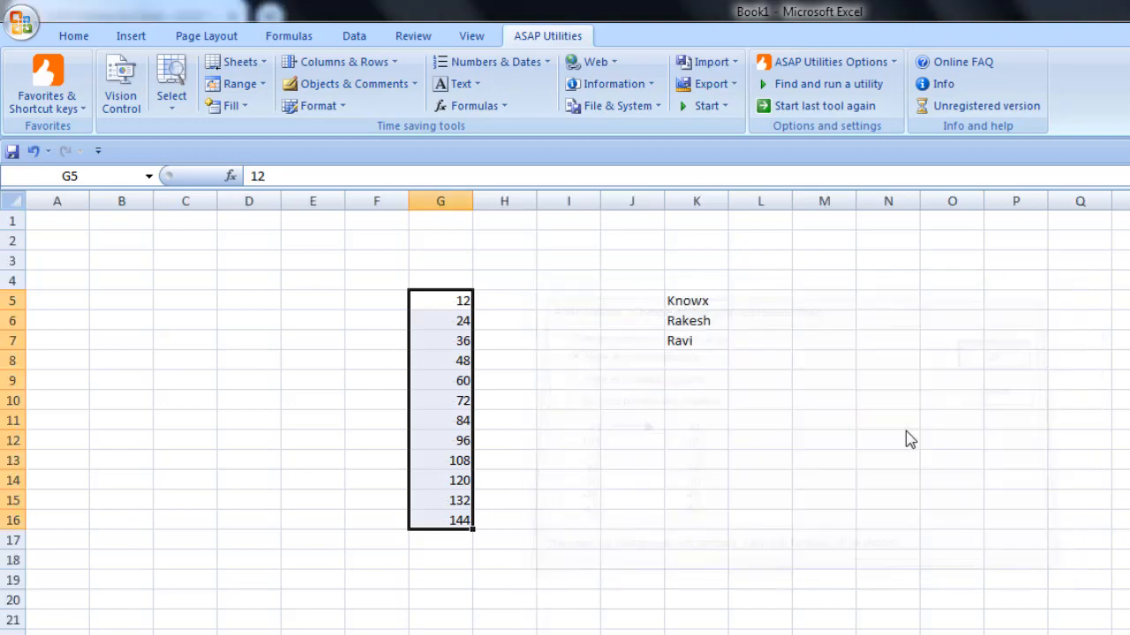
{"action": "left_click", "coordinate": [825, 360]}
{"action": "left_click", "coordinate": [594, 62]}
{"action": "left_click", "coordinate": [494, 61]}
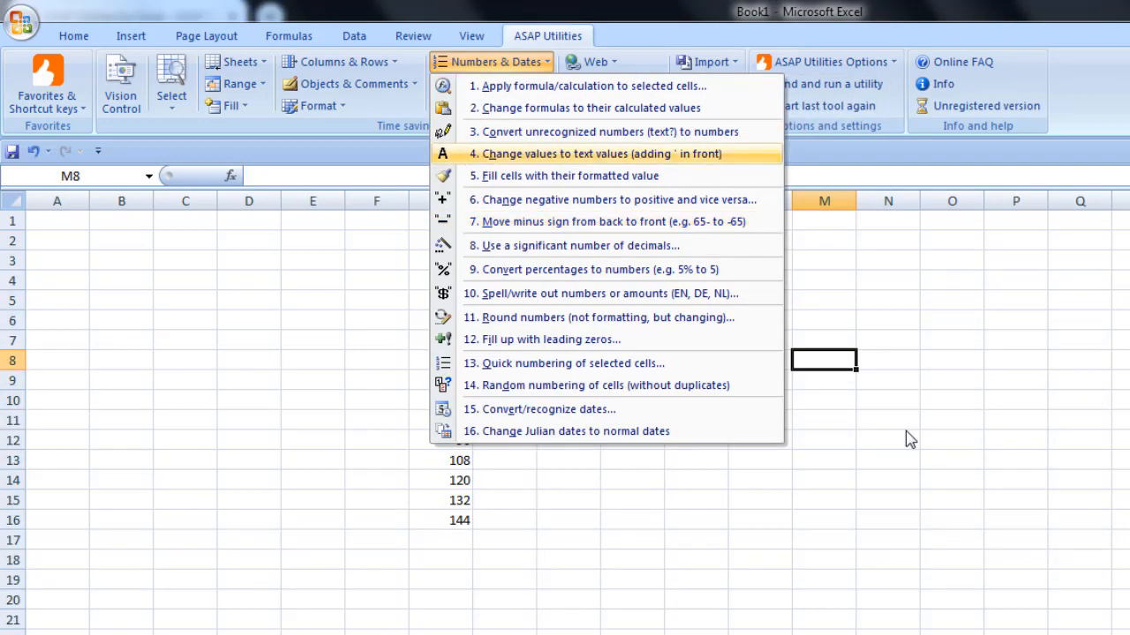
{"action": "key", "text": "Escape"}
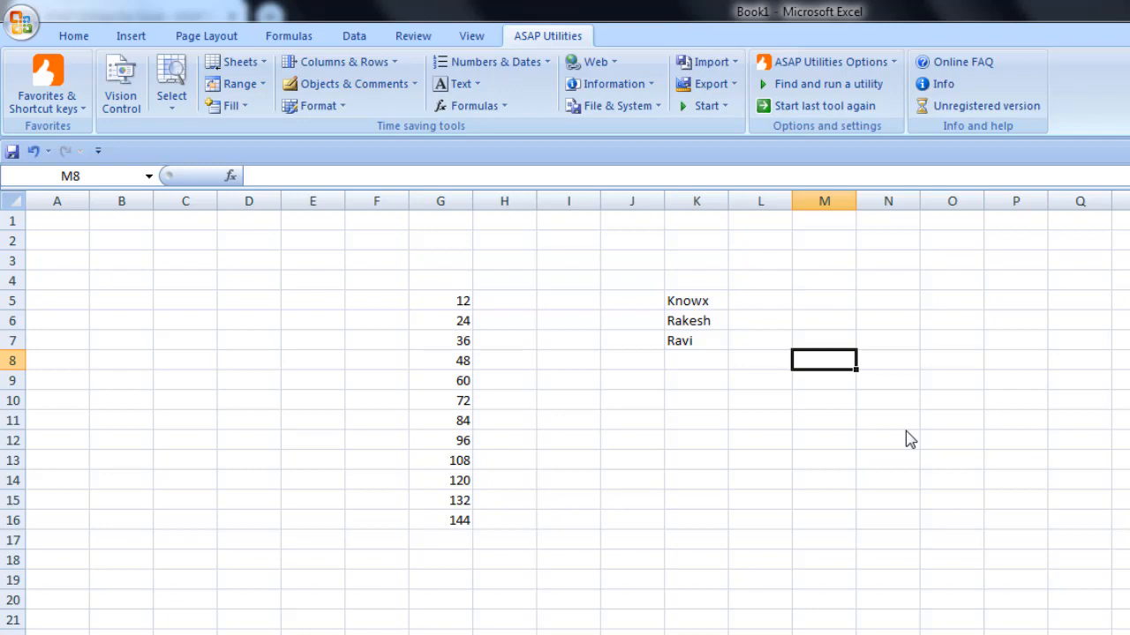
{"action": "key", "text": "Right"}
{"action": "key", "text": "Right"}
{"action": "key", "text": "Right"}
{"action": "key", "text": "Up"}
{"action": "key", "text": "Up"}
{"action": "key", "text": "Up"}
{"action": "key", "text": "Up"}
{"action": "key", "text": "Up"}
{"action": "key", "text": "Up"}
{"action": "key", "text": "Up"}
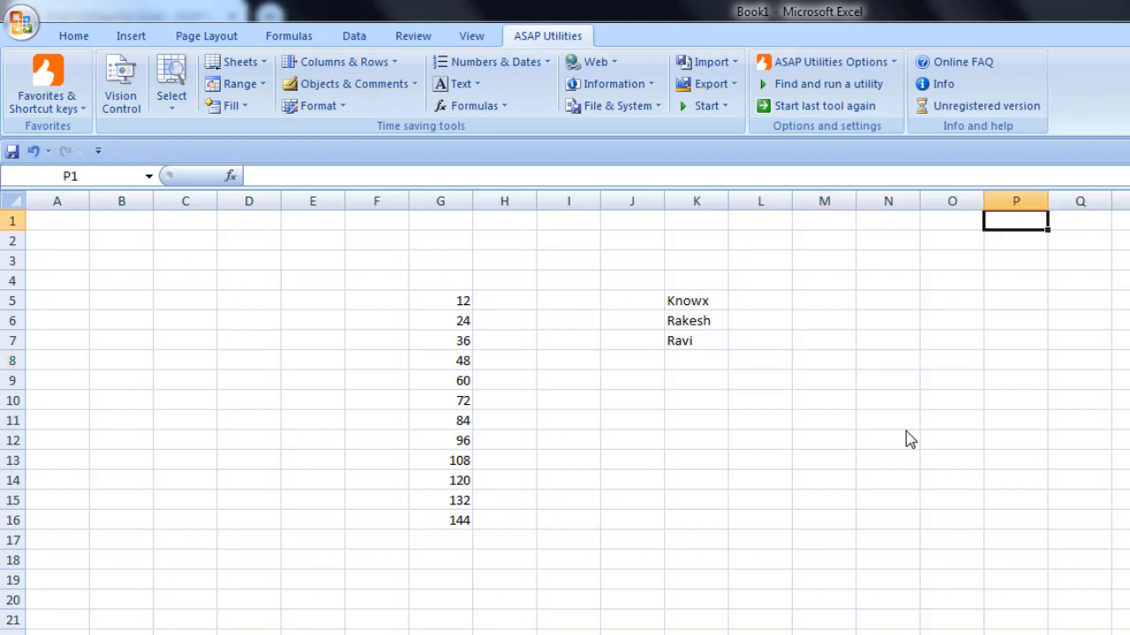